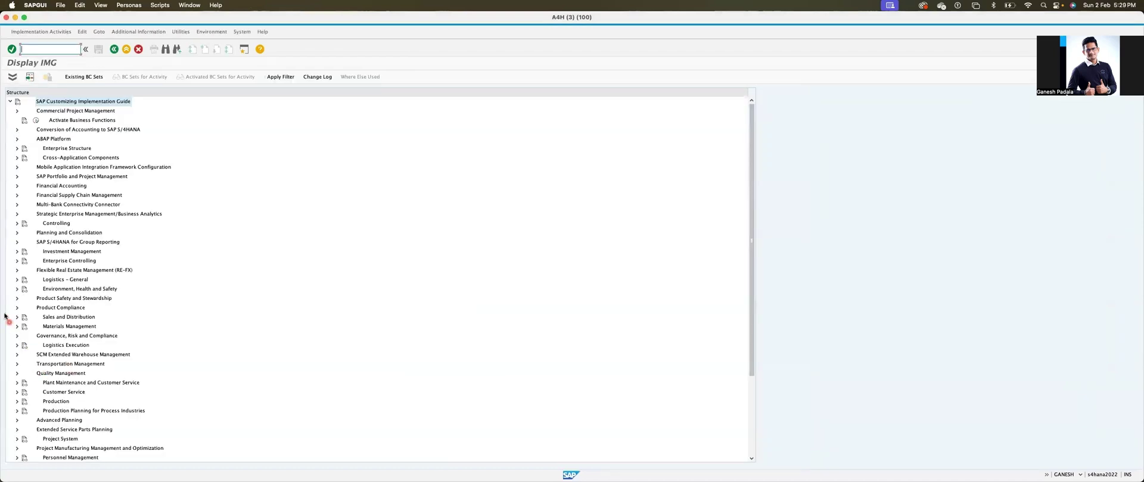
Expand the IMG structure to Materials Management, Inventory Management and Physical Inventory, Output Determination.
left_click(16, 327)
left_click(22, 373)
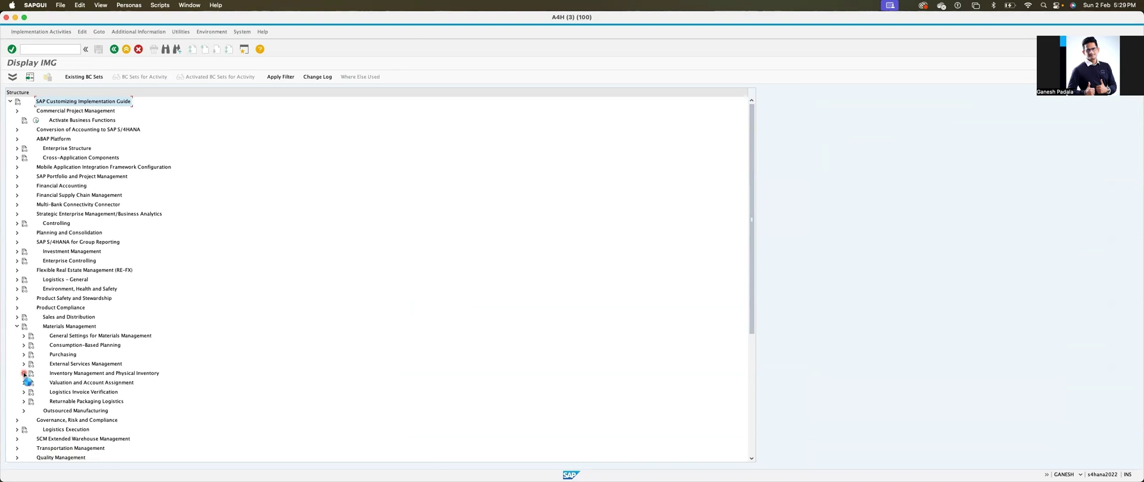
left_click(58, 383)
left_click(70, 393)
left_click(47, 394)
left_click(30, 392)
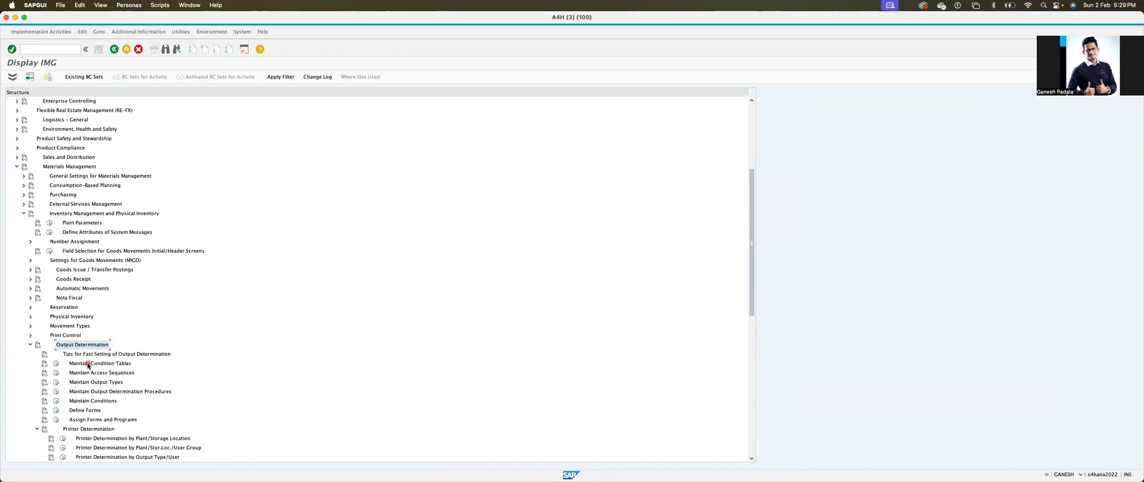
scroll(101, 364, "down", 1)
scroll(102, 361, "down", 3)
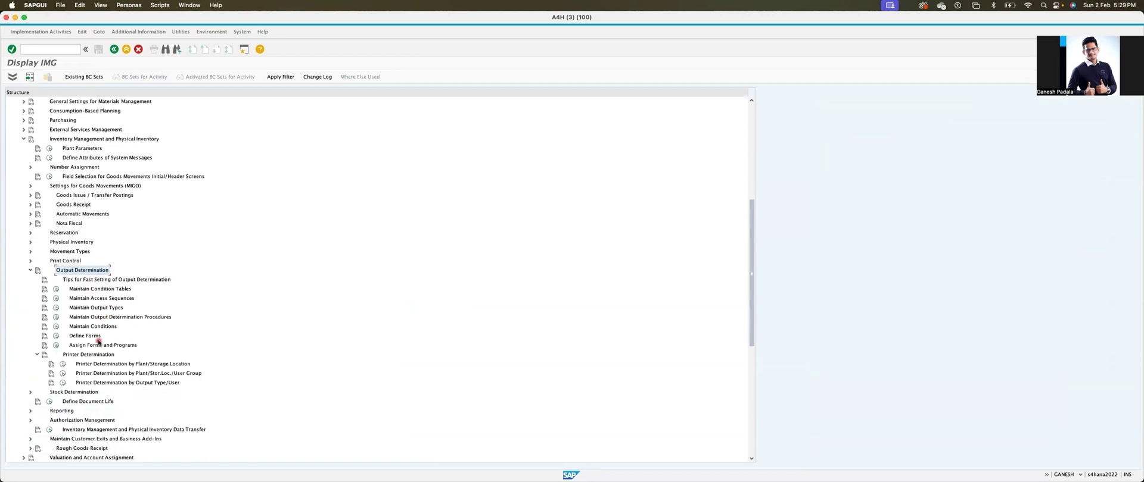
left_click(113, 263)
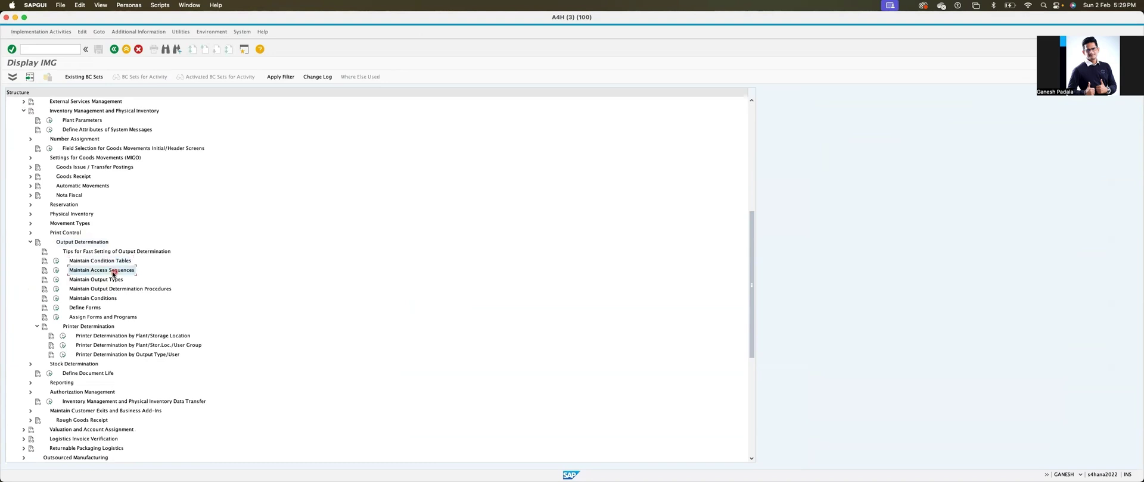
Open condition table 901 (Movmt Type/Plant) through the change activity, examine its selected fields, and return to the IMG.
left_click(55, 262)
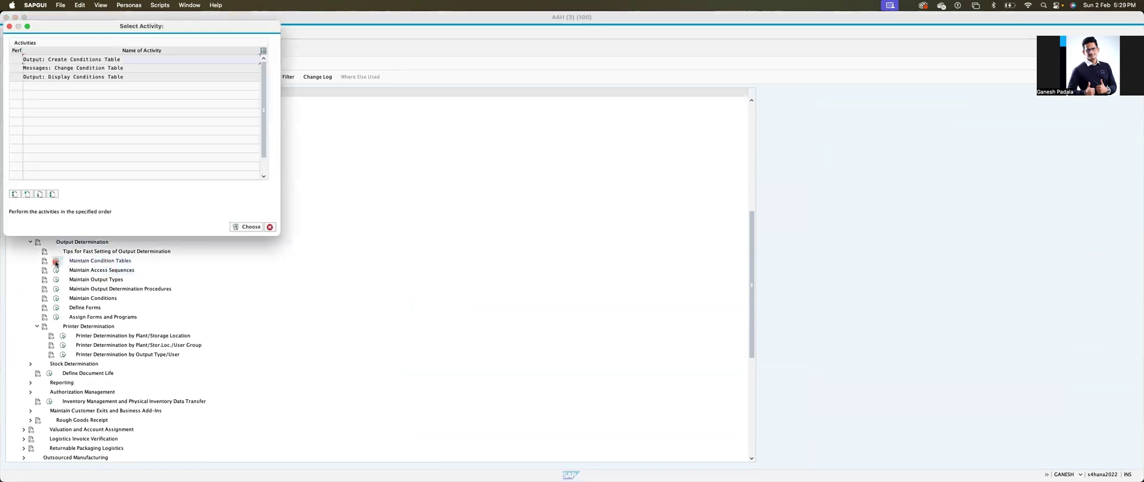
double_click(77, 68)
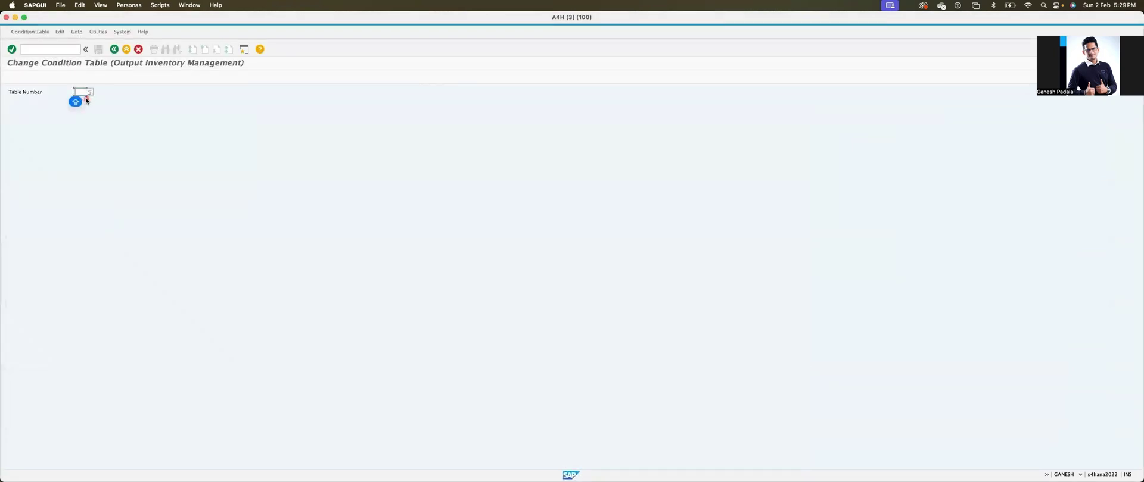
left_click(90, 93)
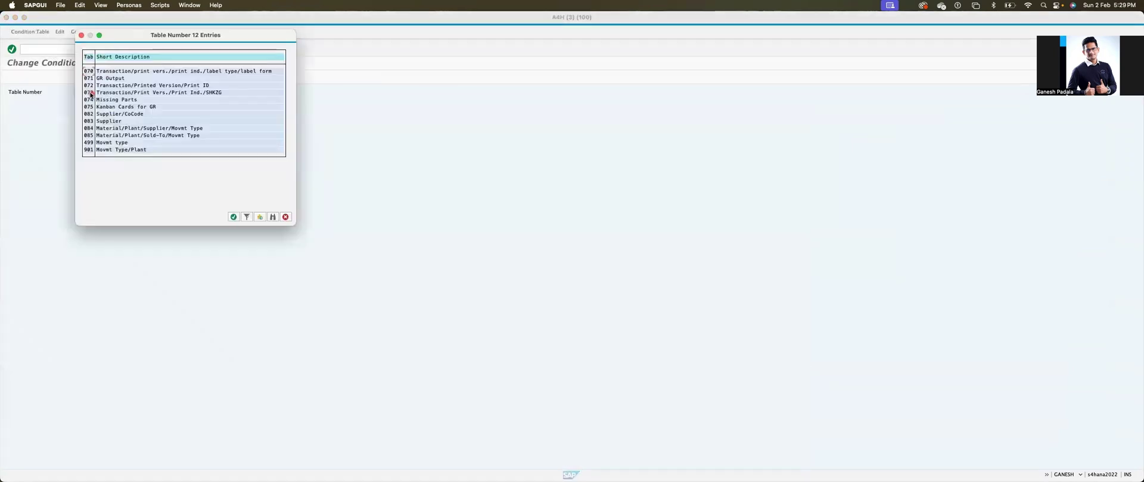
double_click(88, 150)
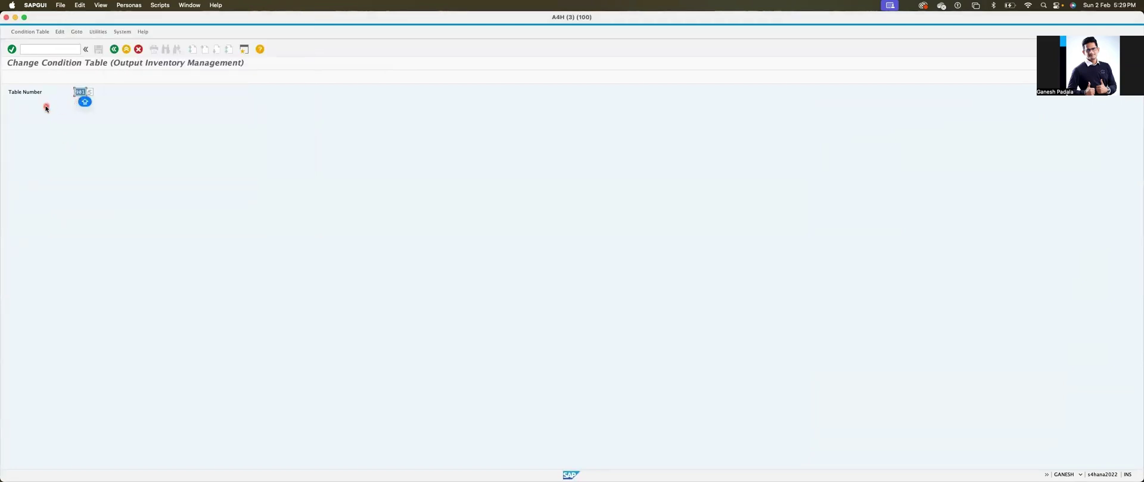
key("Return")
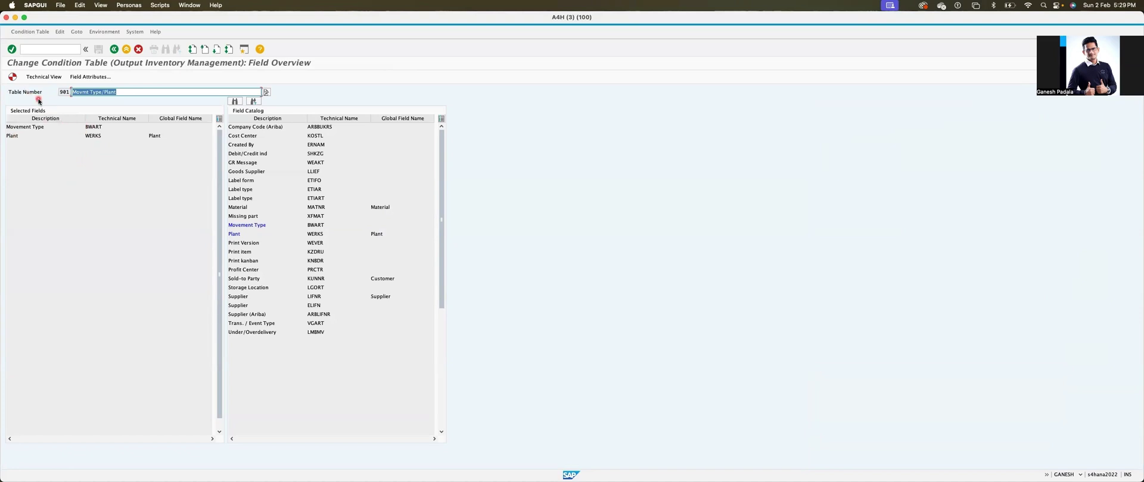
left_click(124, 93)
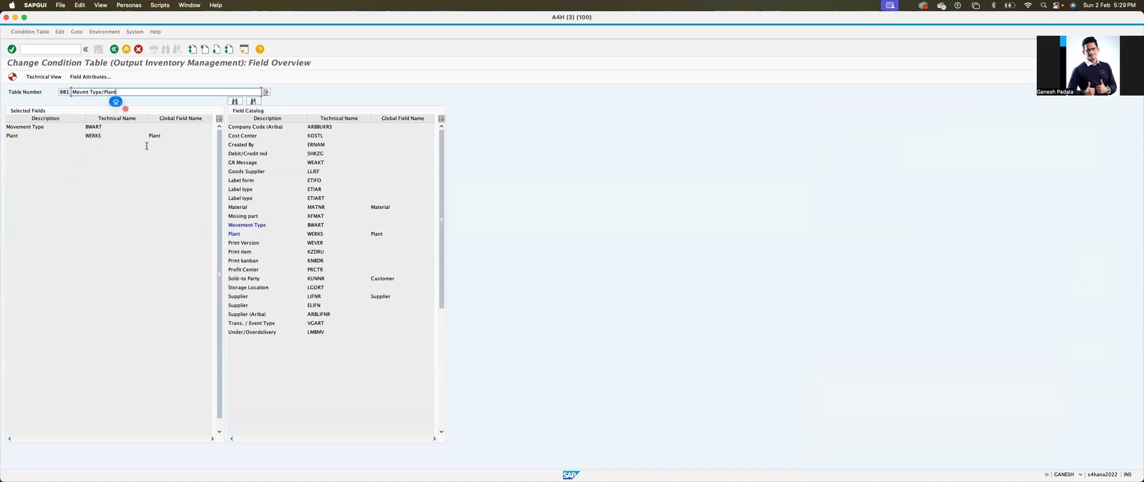
left_click(115, 51)
left_click(115, 51)
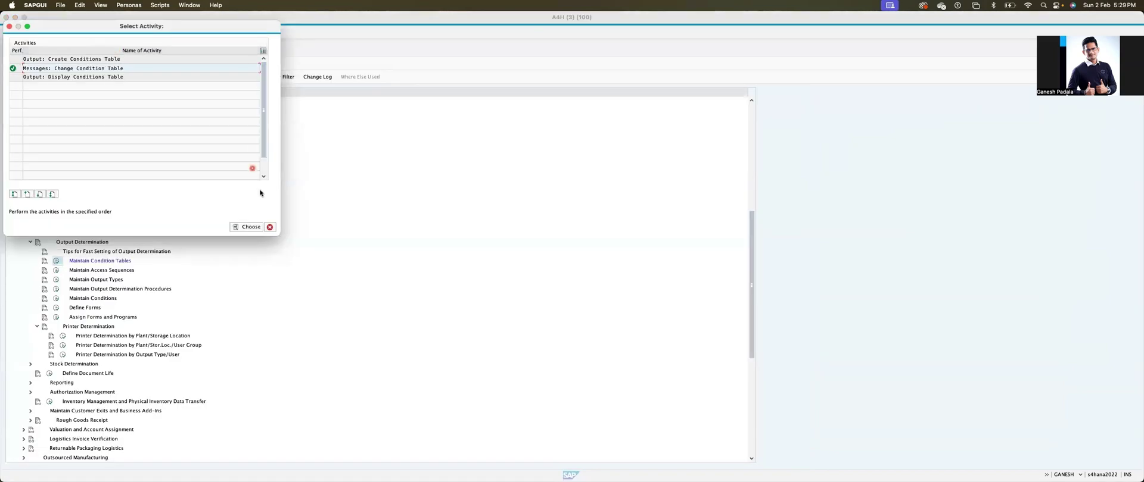
left_click(269, 227)
Open the access sequence maintenance and display the accesses of sequence Z001 (Mvt type/plant).
left_click(56, 270)
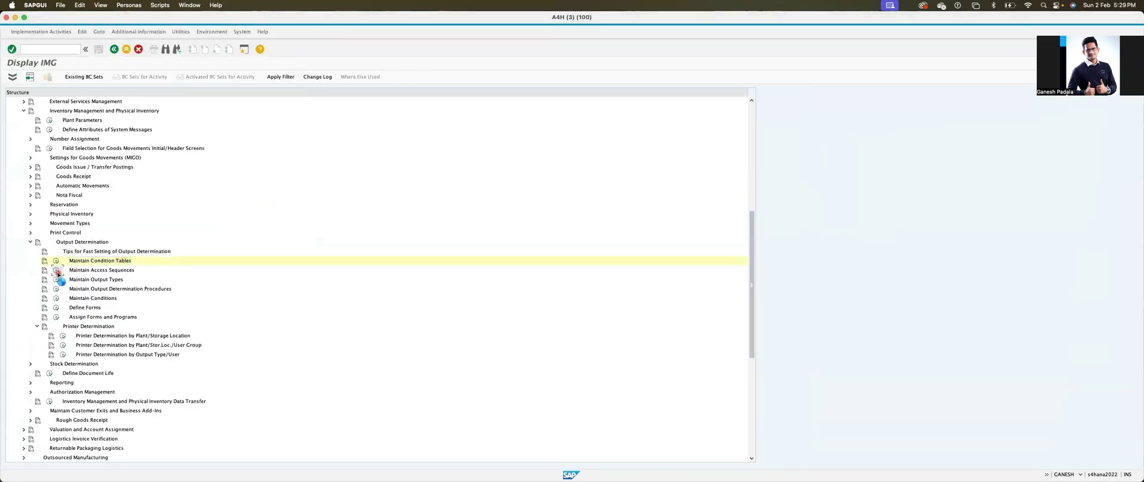
key("Return")
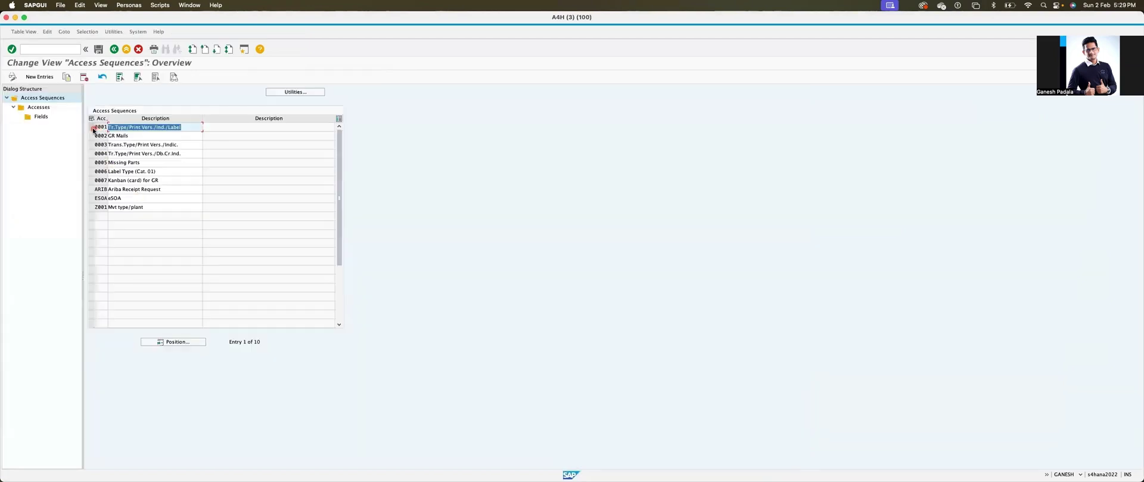
left_click(90, 207)
left_click(121, 208)
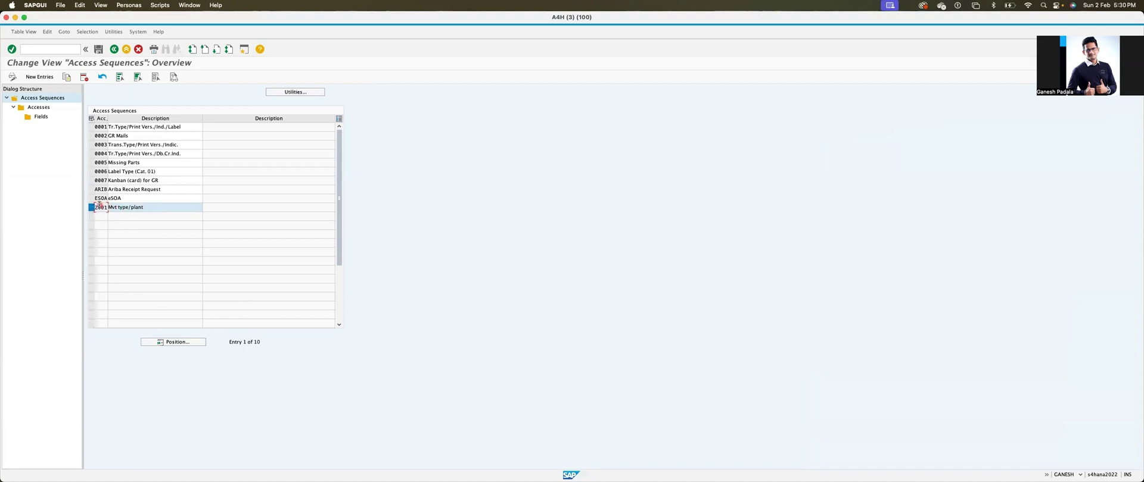
left_click(38, 106)
left_click(39, 102)
left_click(158, 128)
left_click_drag(119, 127, 106, 130)
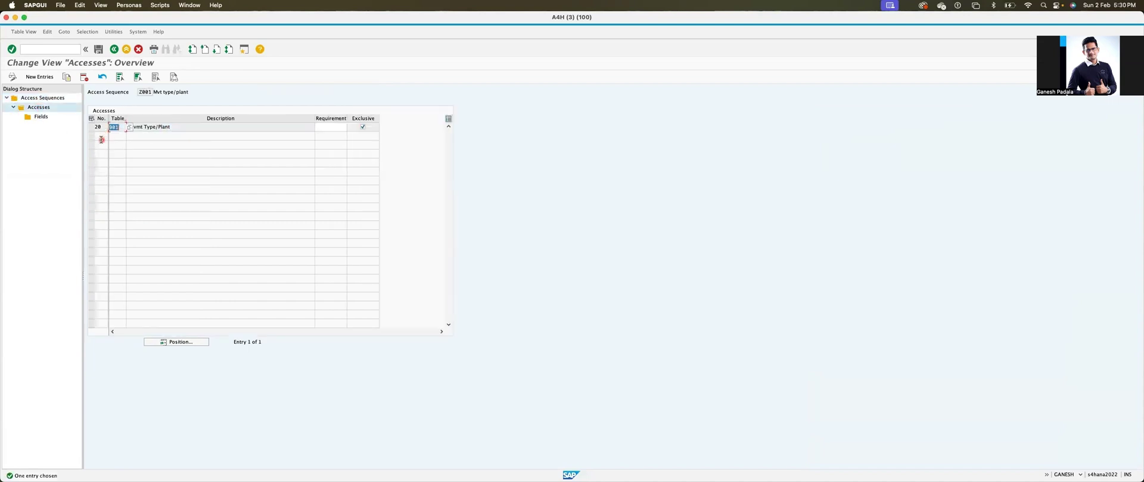
Examine the fields assigned to the Movmt Type/Plant access of sequence Z001, and return to the IMG.
left_click(139, 92)
left_click(169, 140)
left_click(93, 138)
left_click(120, 128)
left_click(91, 127)
double_click(43, 117)
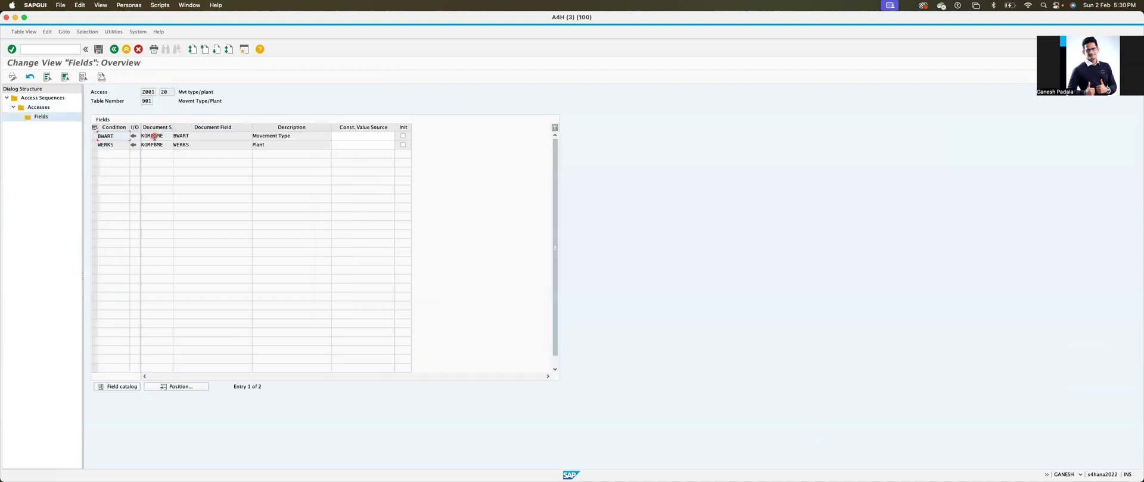
left_click(190, 137)
left_click(197, 147)
left_click(114, 50)
left_click(115, 50)
left_click(114, 49)
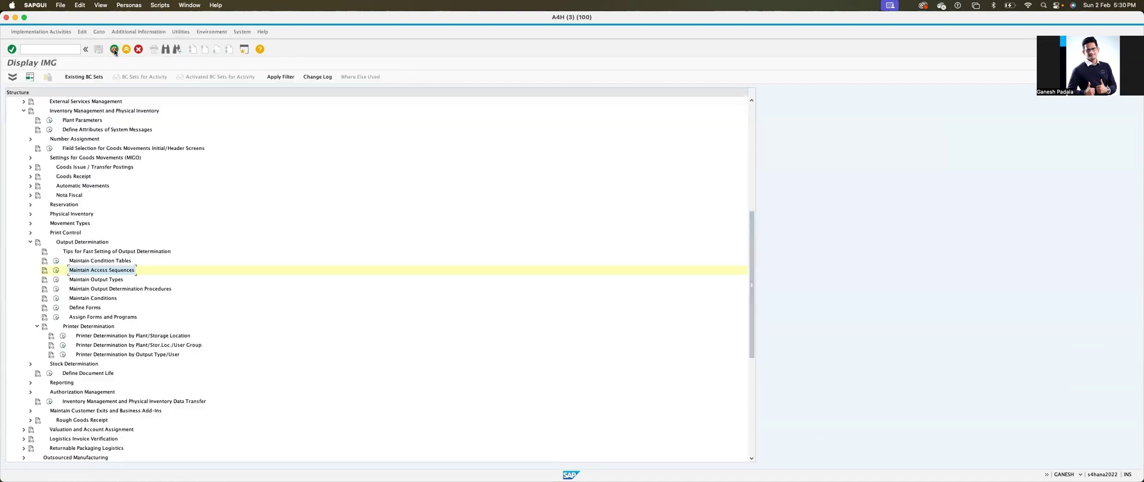
Open the output types in change mode and start a copy of output type WE03 (GR Note Vers.3).
left_click(108, 281)
left_click(56, 280)
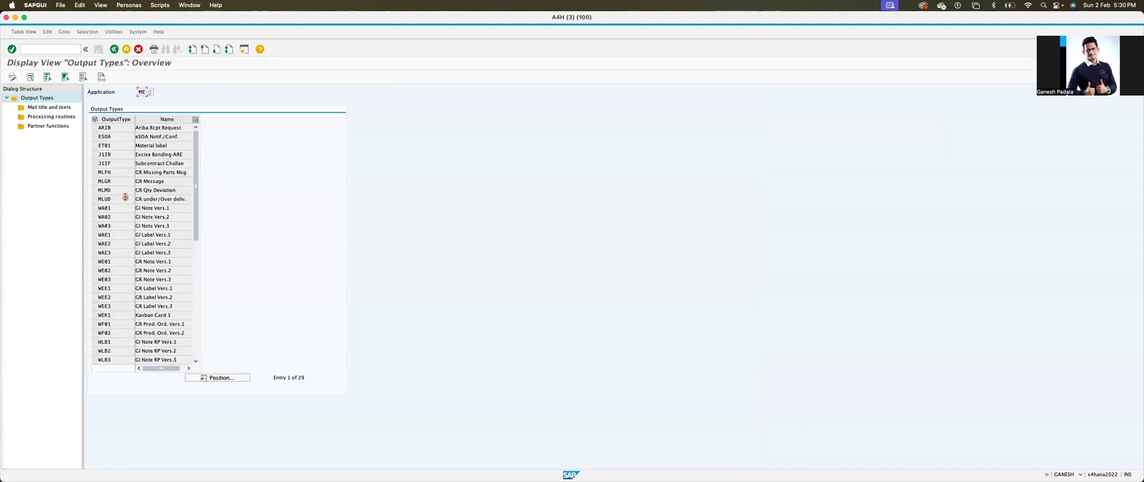
left_click(8, 77)
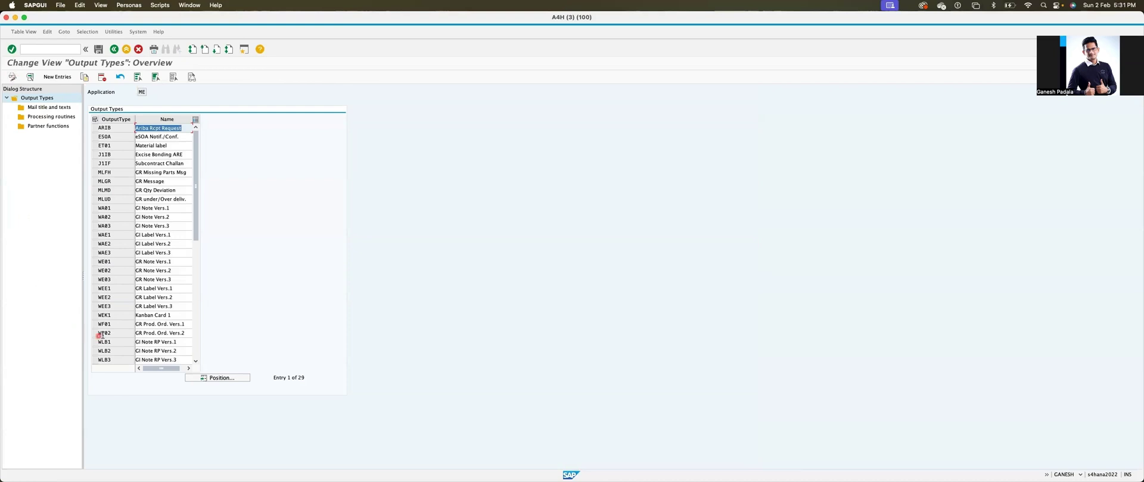
left_click(94, 280)
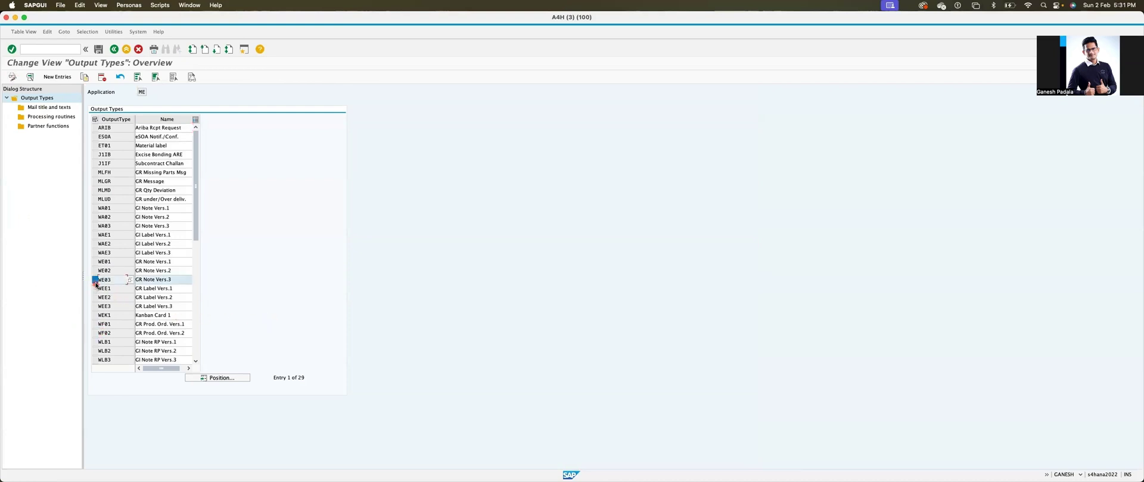
left_click(85, 78)
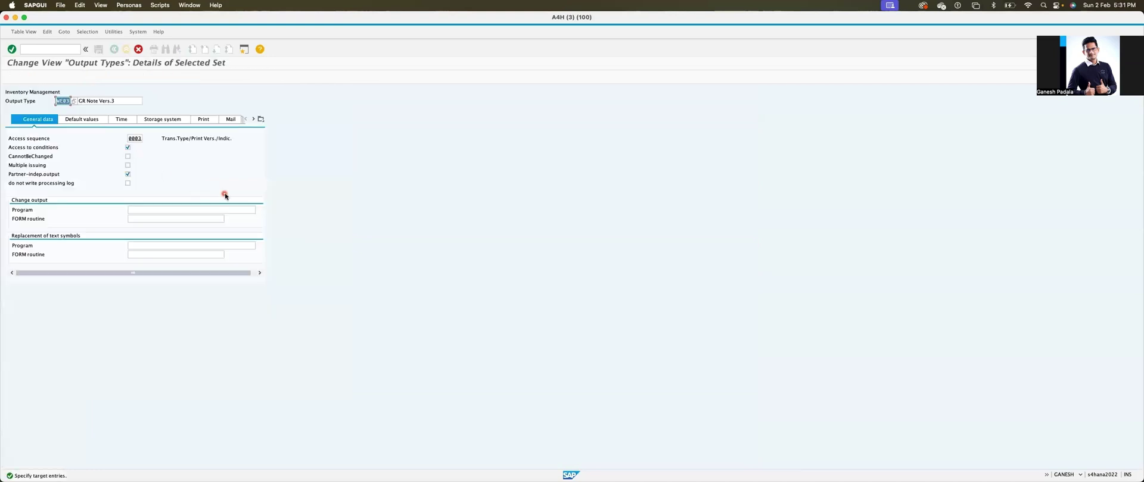
Name the copied output type ZGR3 "GR Output for Demo" and assign access sequence Z001.
type("ZGR3")
key("Tab")
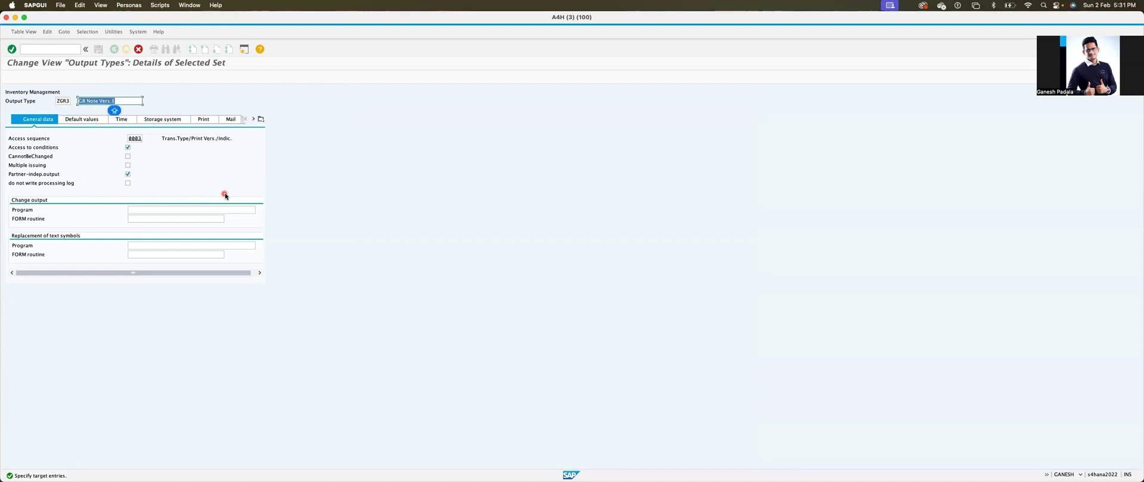
type("GR Output for Demo")
left_click(135, 138)
left_click(147, 140)
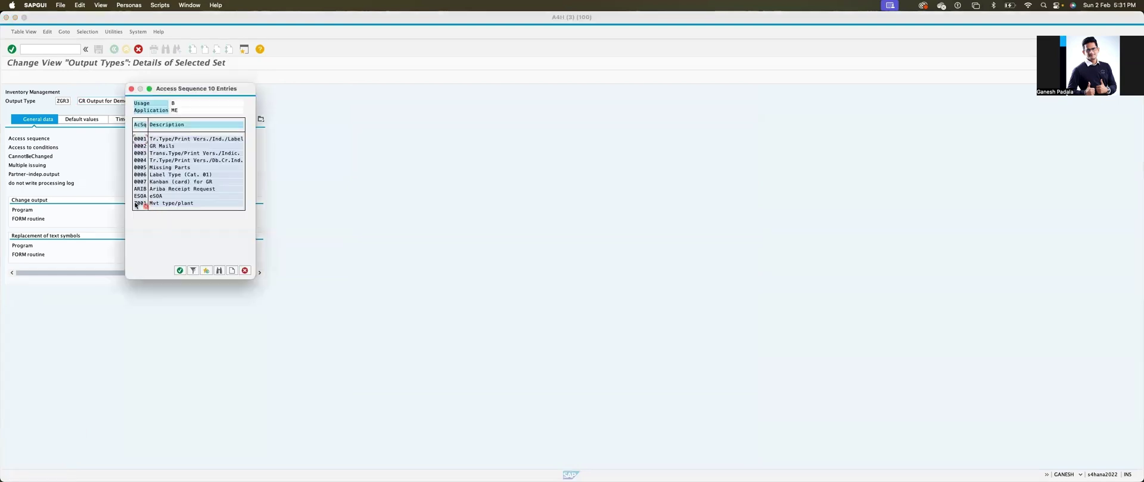
left_click(161, 204)
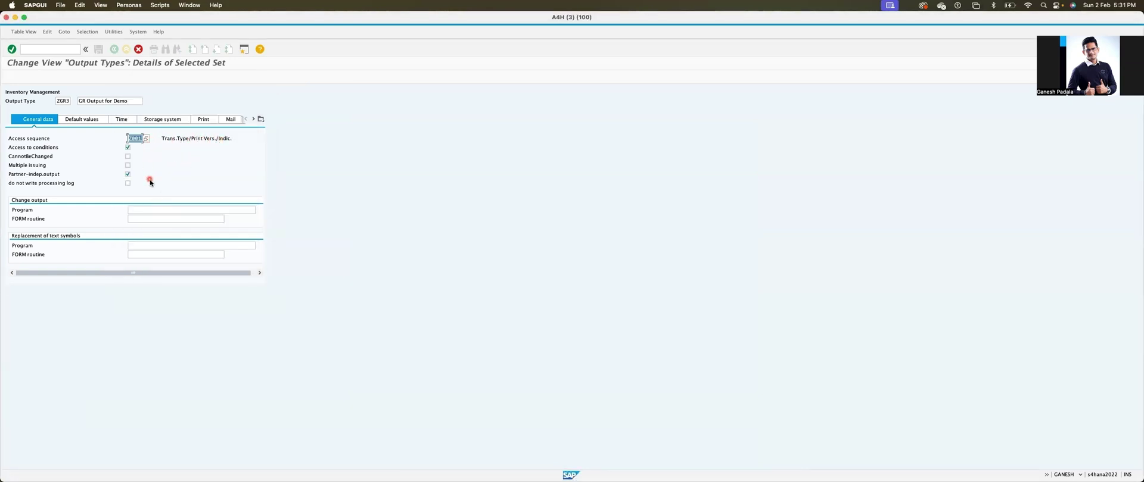
Set the default dispatch time to "Send immediately (when saving the application)" with Print output as the transmission medium.
left_click(83, 121)
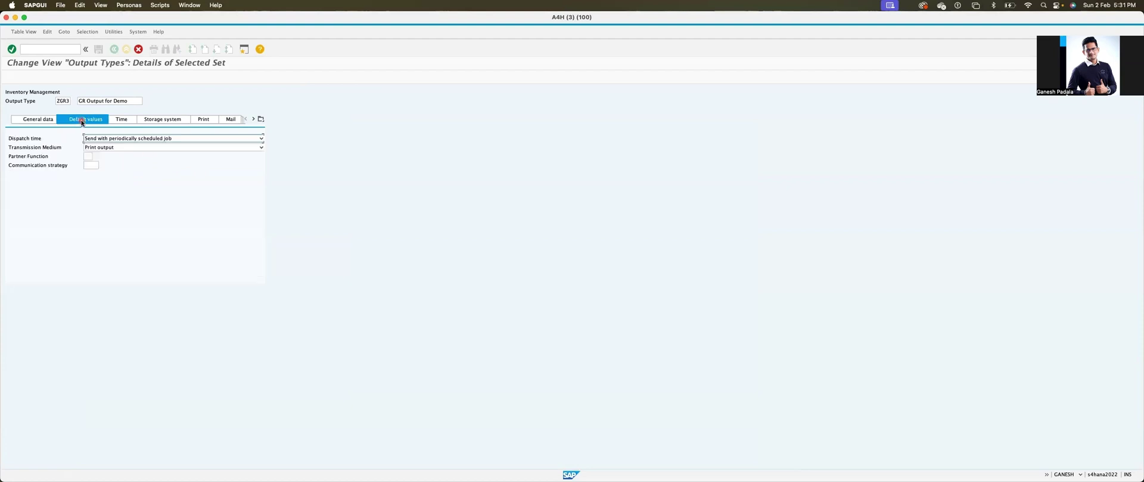
left_click(110, 139)
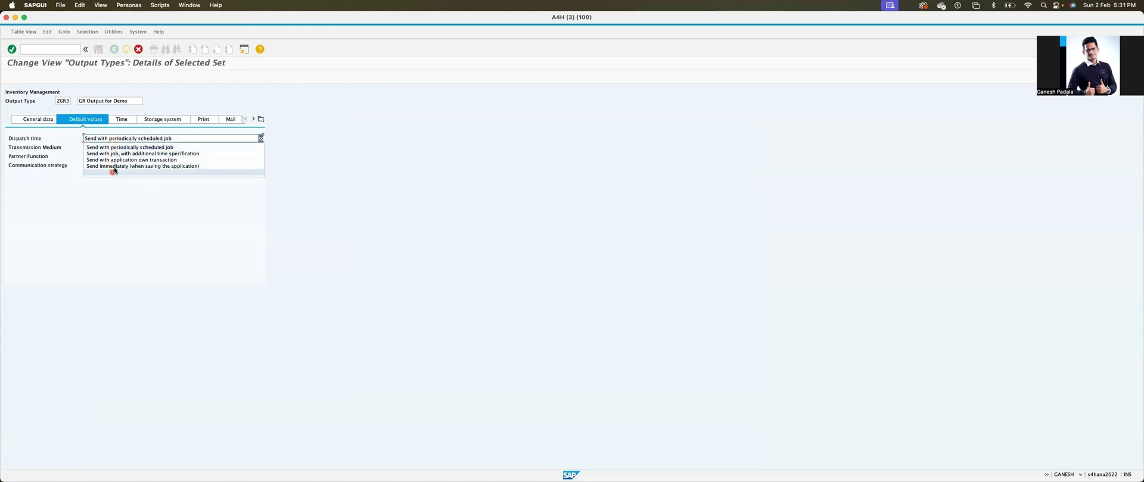
left_click(117, 166)
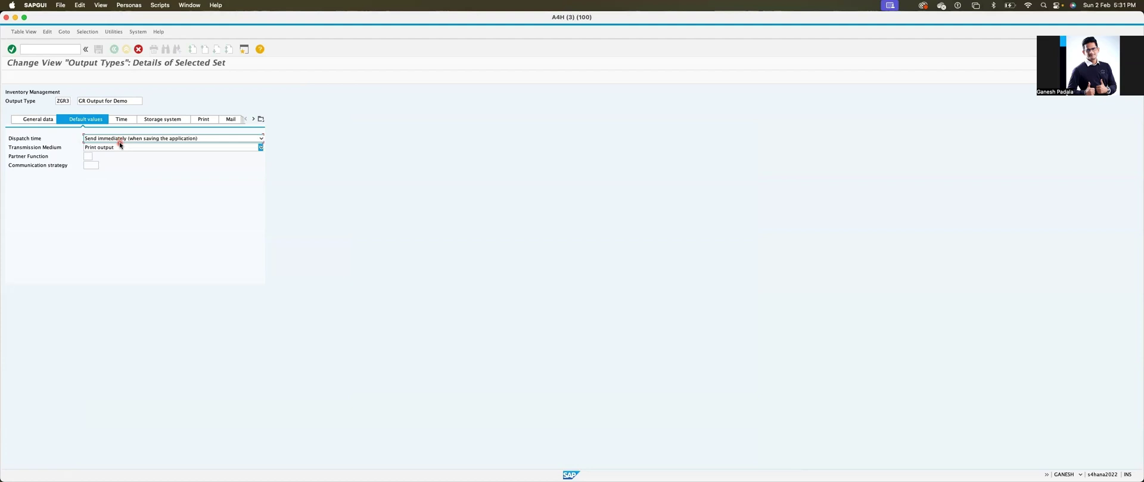
left_click(118, 147)
left_click(117, 157)
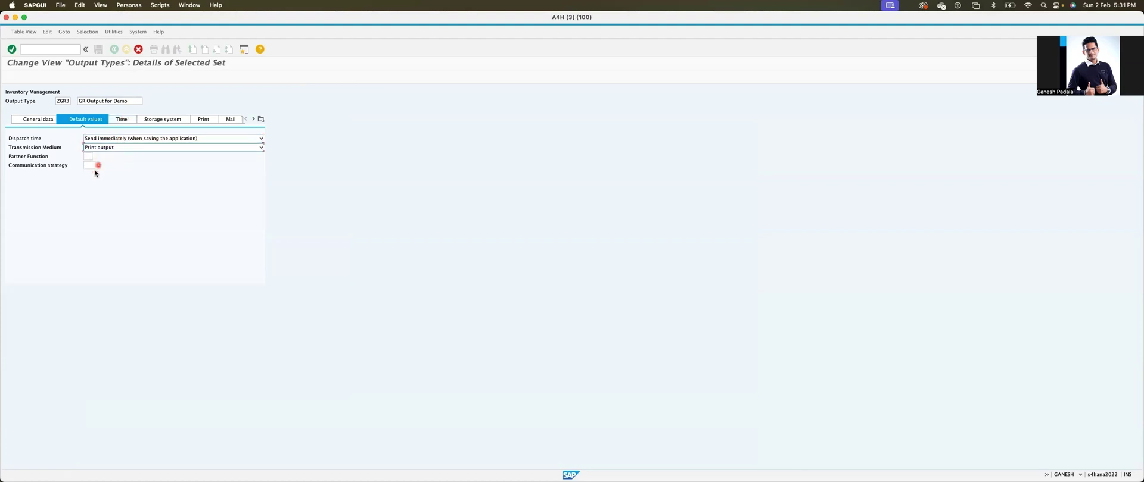
left_click(92, 166)
Review the time, storage system, print and mail settings of output type ZGR3.
left_click(120, 120)
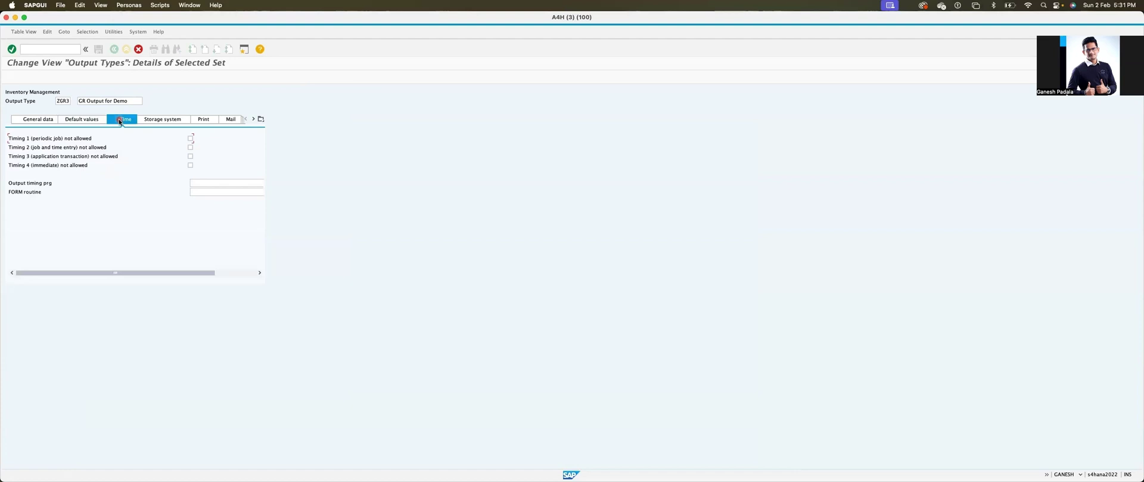
left_click(149, 122)
left_click(146, 137)
left_click(98, 148)
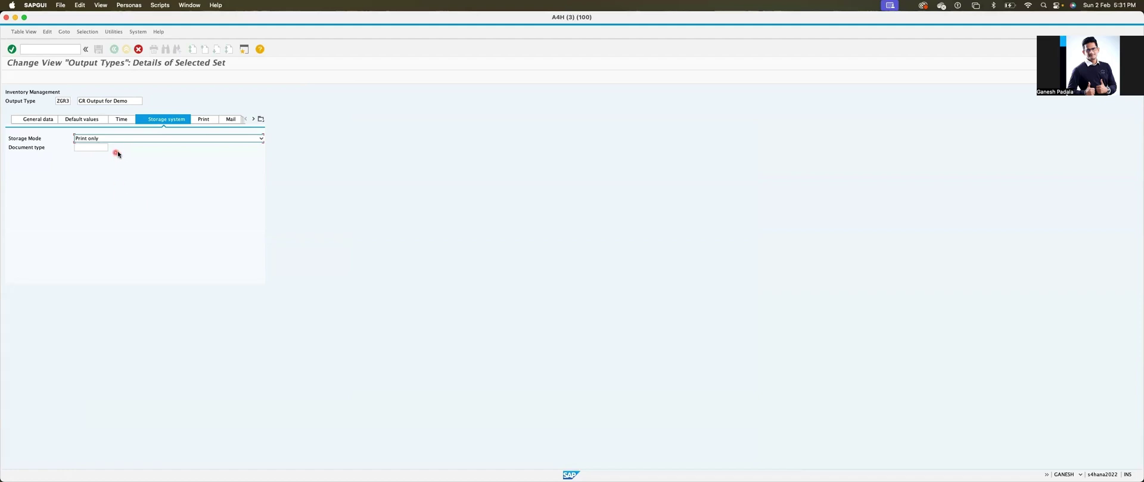
left_click(209, 123)
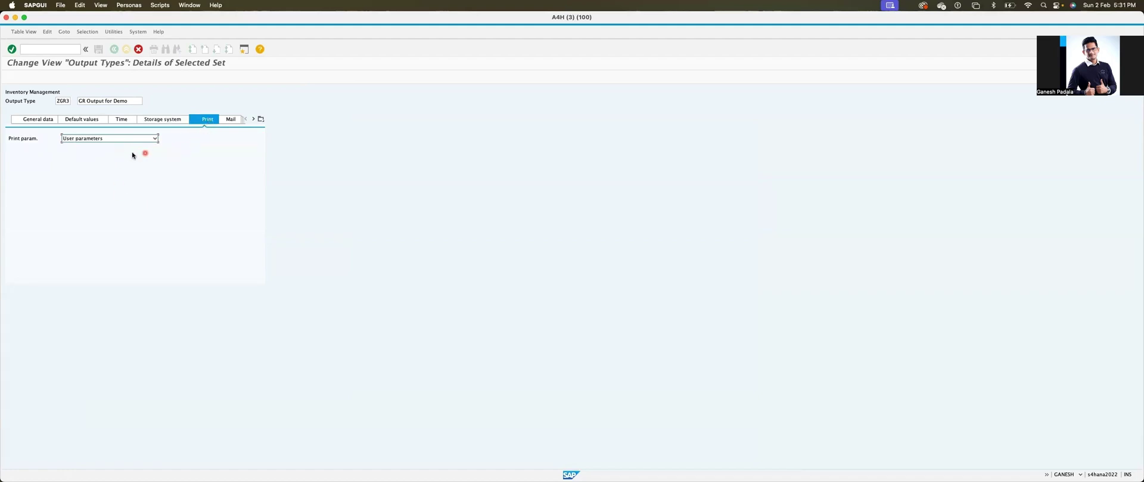
left_click(239, 123)
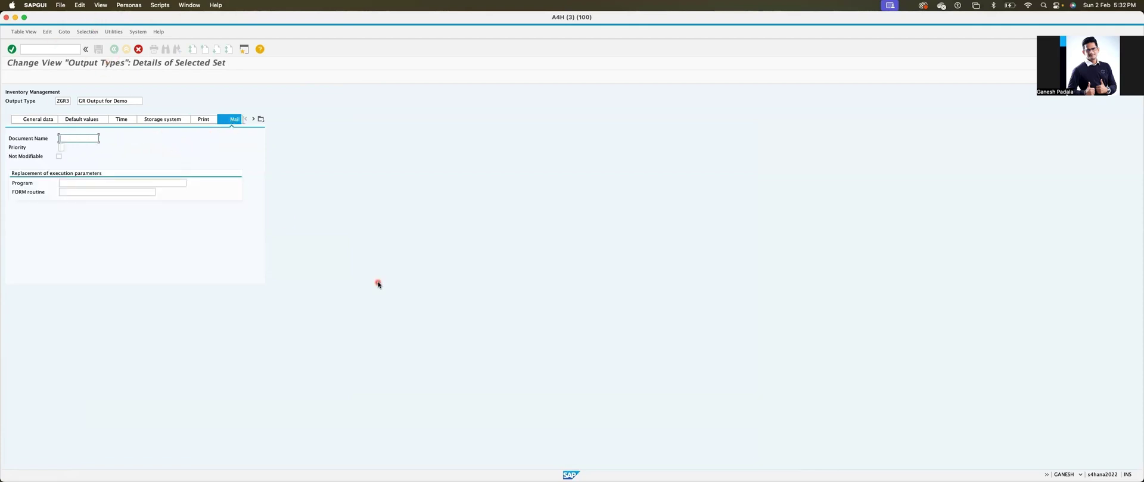
Confirm the copy with all dependent entries and select output type ZGR3 in the overview.
key("F9")
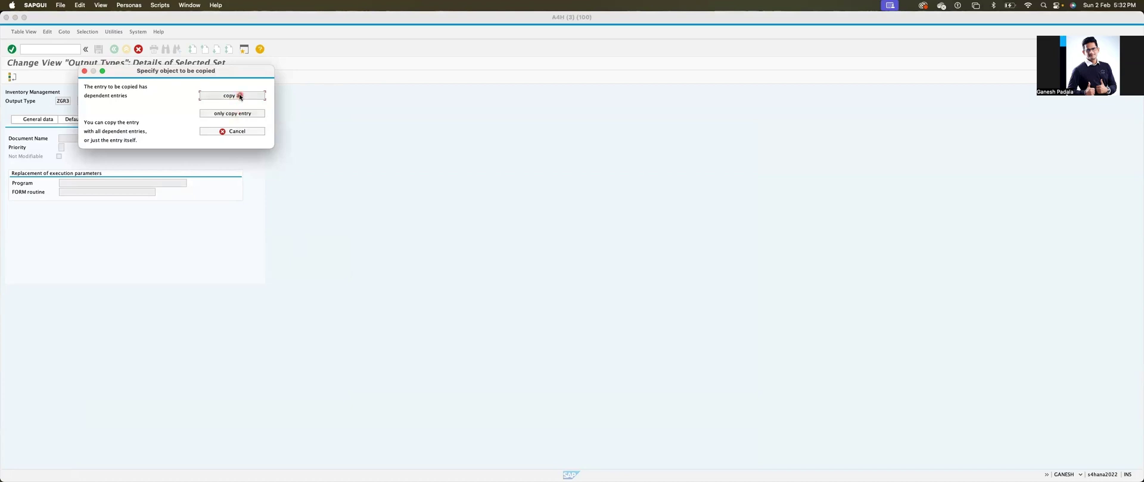
left_click(240, 97)
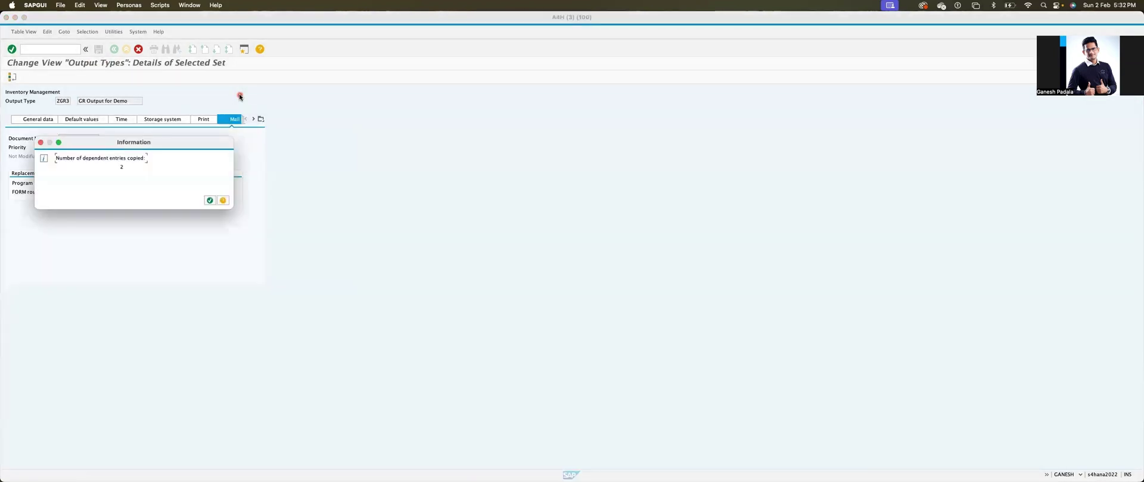
left_click(210, 200)
left_click(95, 128)
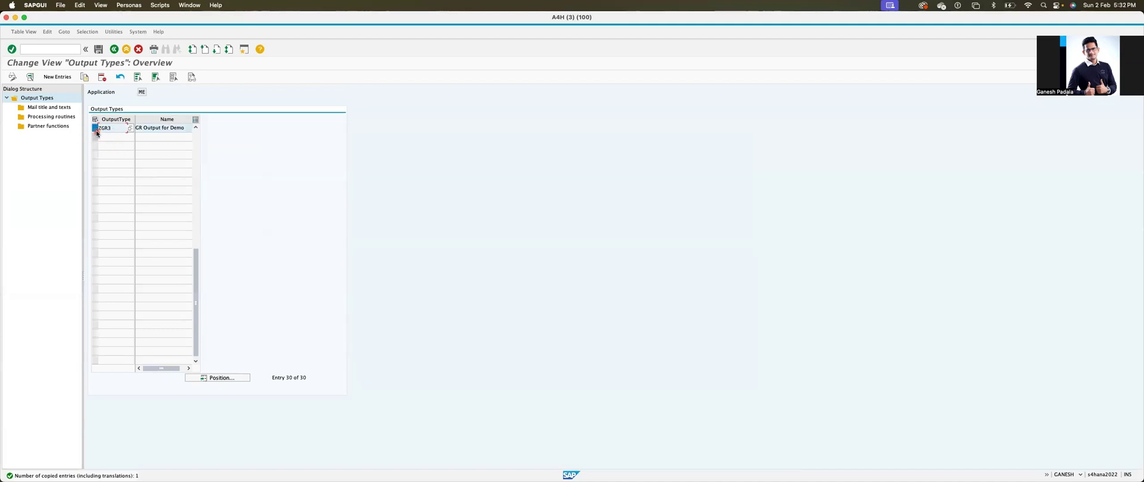
Check output type ZGR3's program, form routine and form in its processing routines, and save it to the customizing request.
double_click(52, 117)
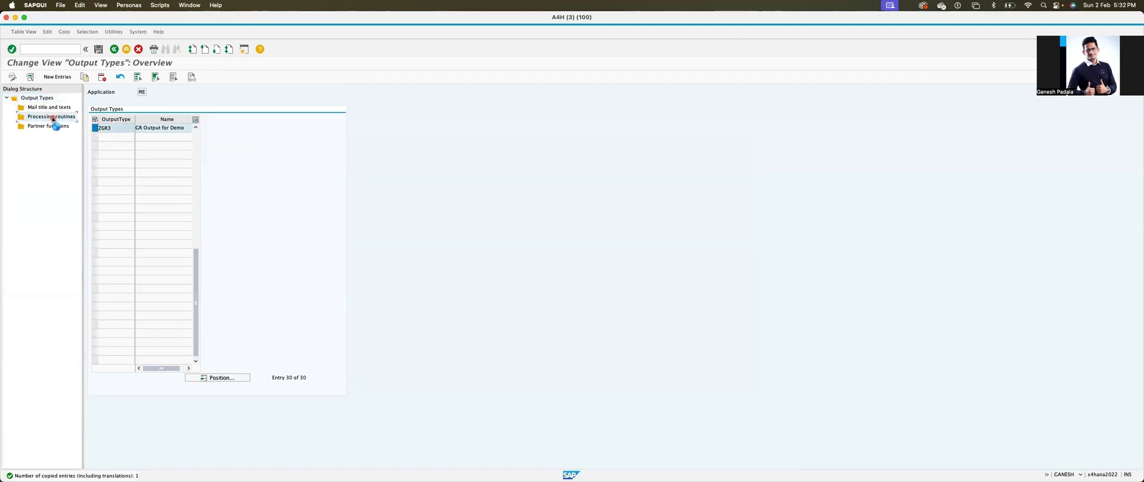
left_click(220, 163)
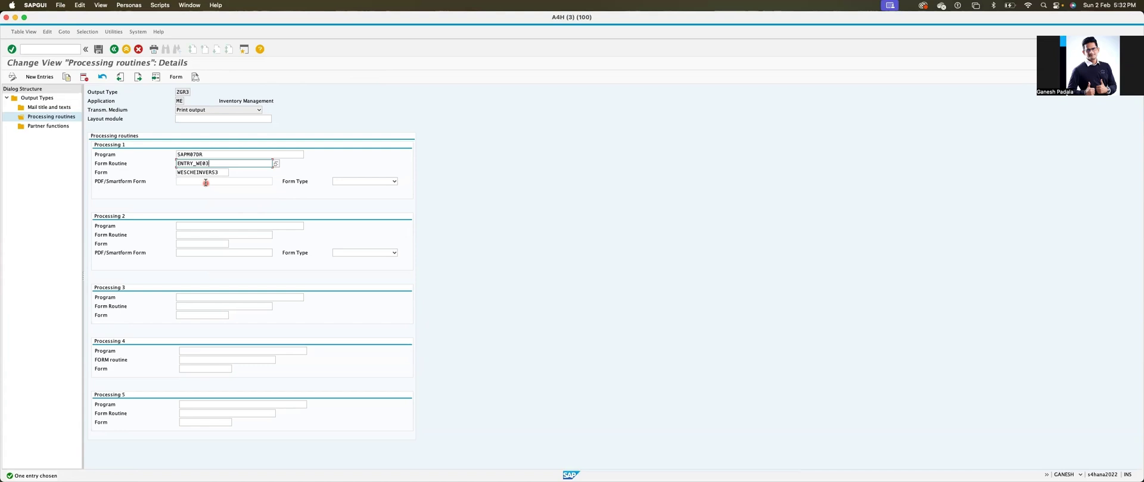
left_click(205, 173)
left_click(208, 154)
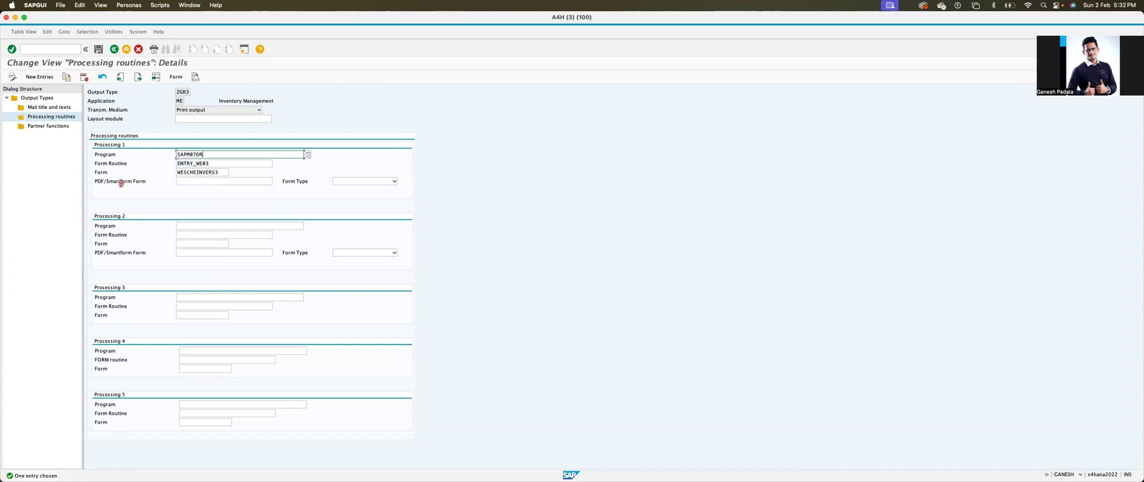
left_click(205, 181)
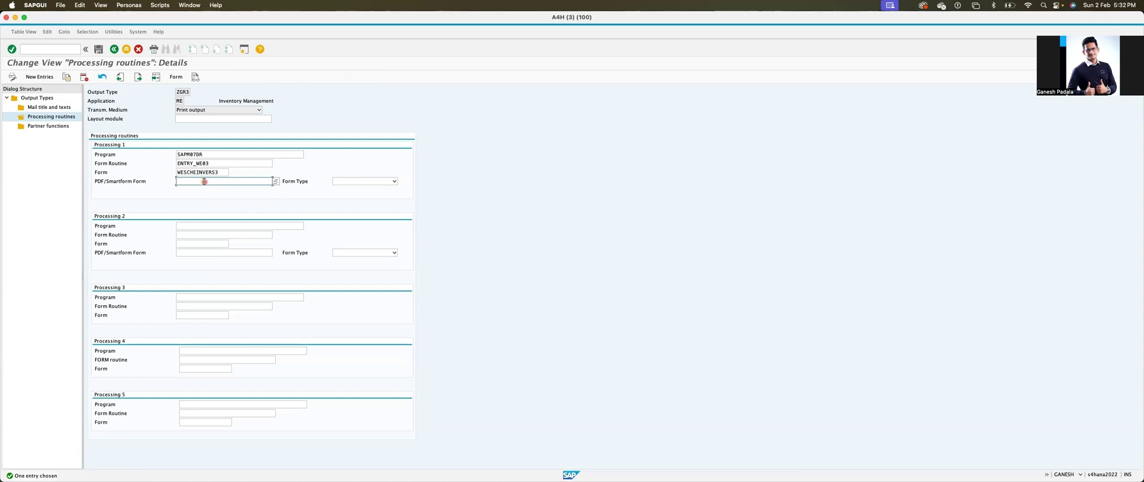
left_click(175, 180)
left_click(98, 49)
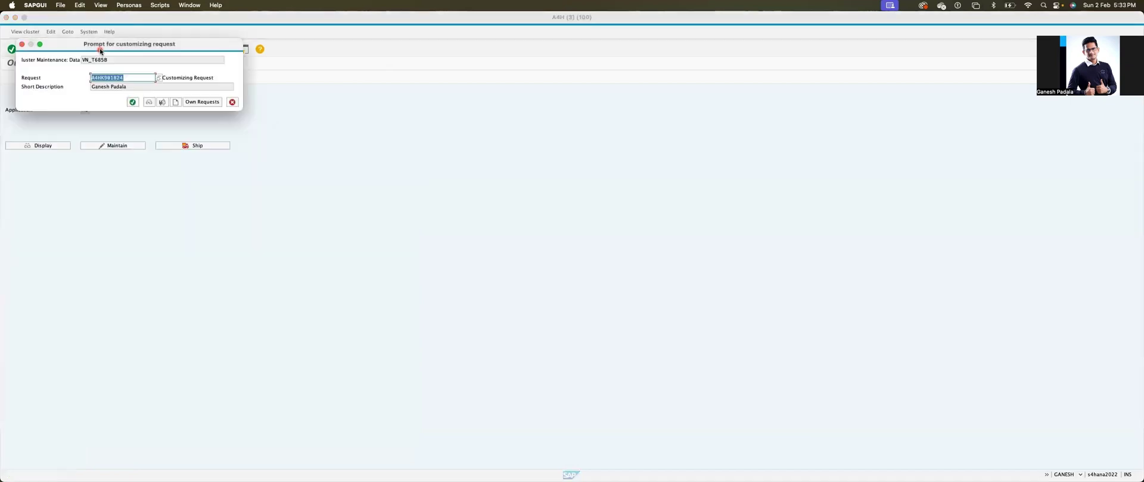
left_click(133, 102)
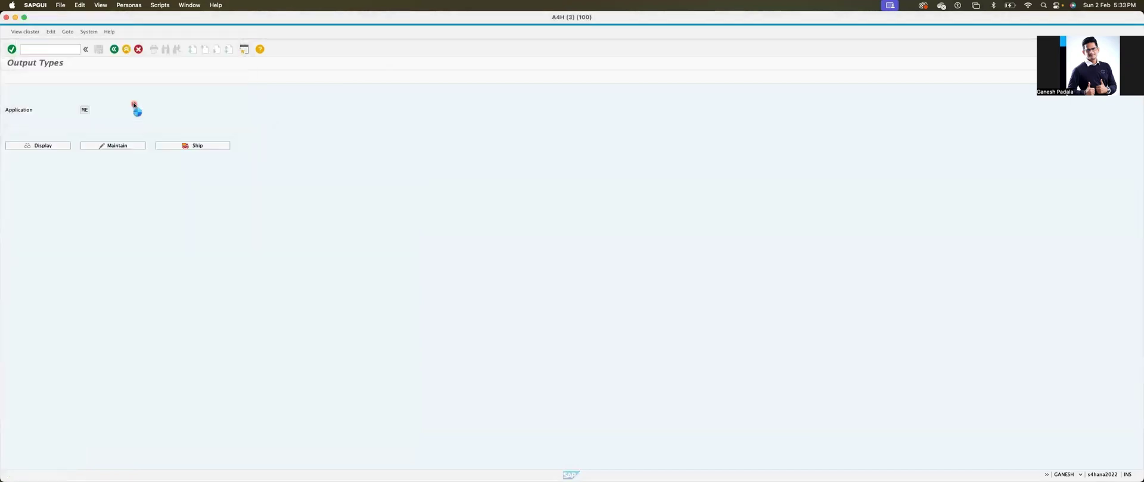
Recheck the Processing 1 program, form routine and form of ZGR3 and return to the customizing activity list.
left_click(215, 164)
left_click(239, 169)
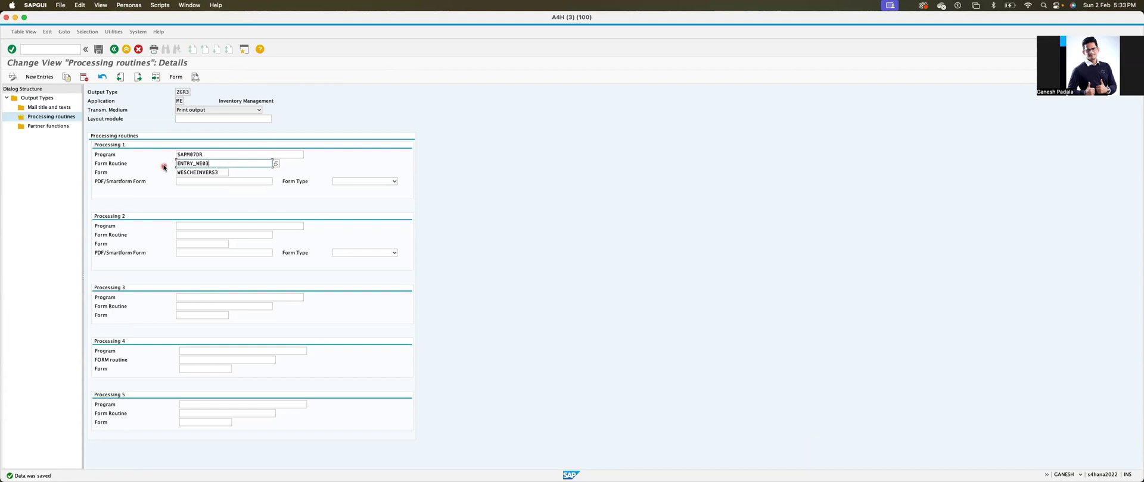
left_click_drag(216, 155, 175, 156)
left_click(221, 174)
left_click(113, 50)
left_click(113, 50)
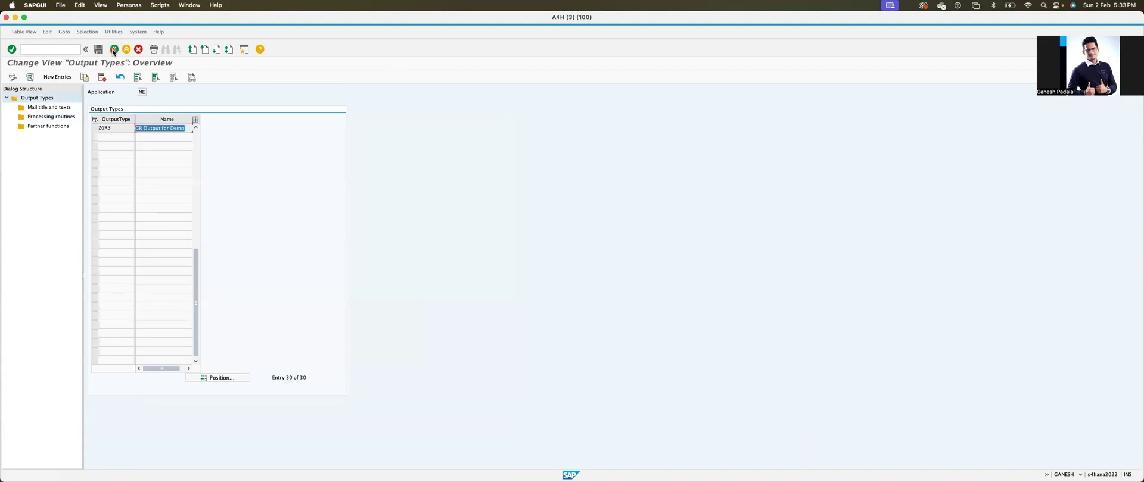
left_click(114, 50)
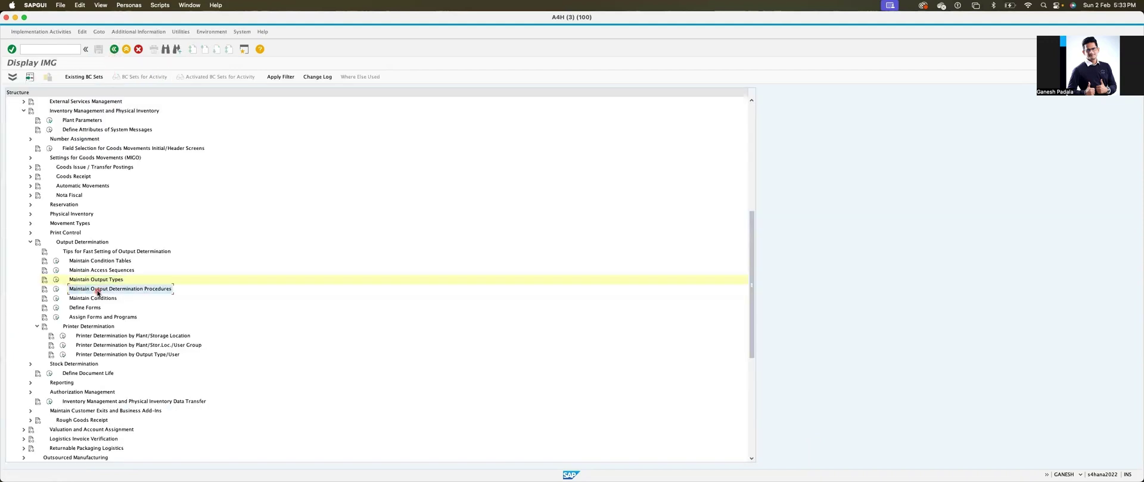
Open the control data of inventory management output determination procedure ME0001.
left_click(56, 290)
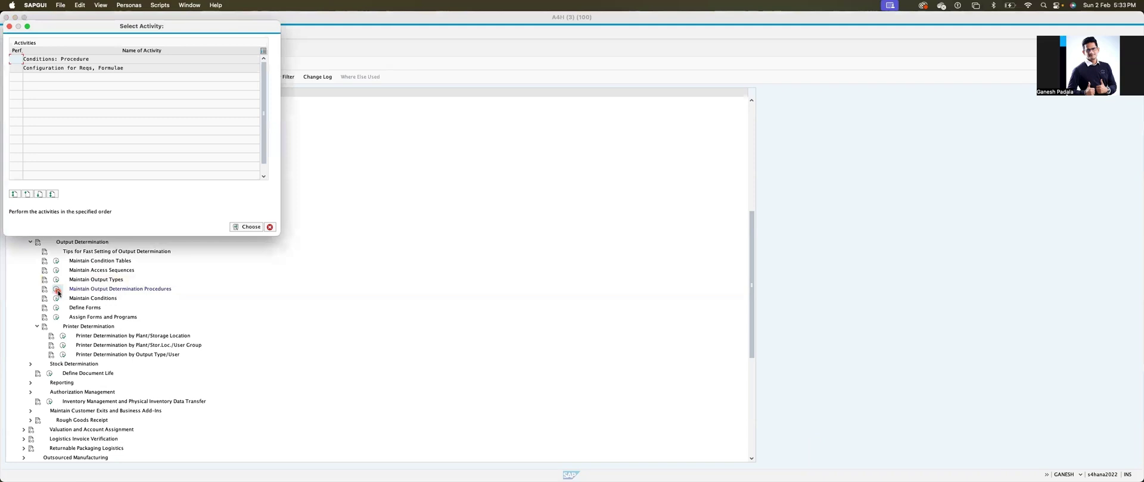
left_click(73, 62)
left_click(72, 62)
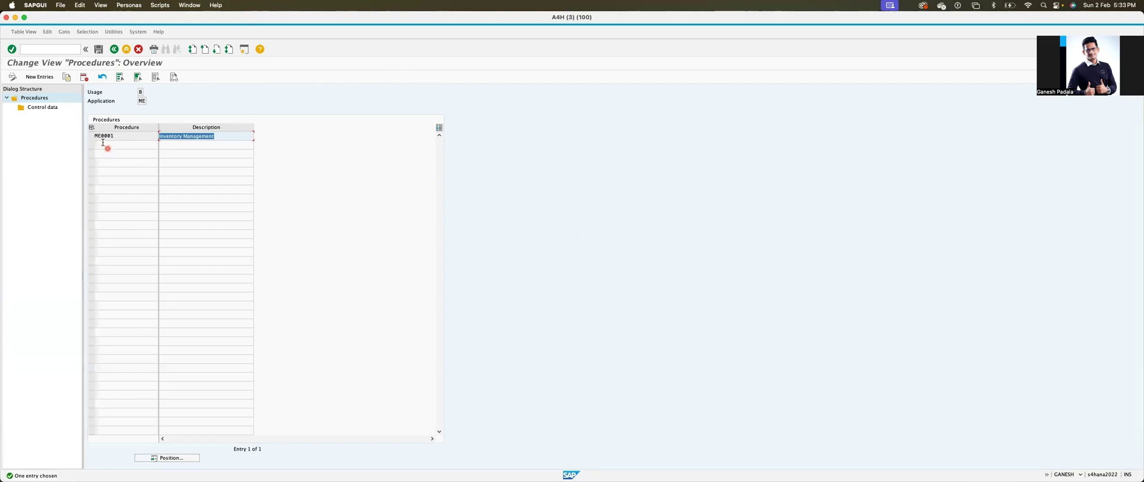
left_click(92, 136)
left_click(46, 108)
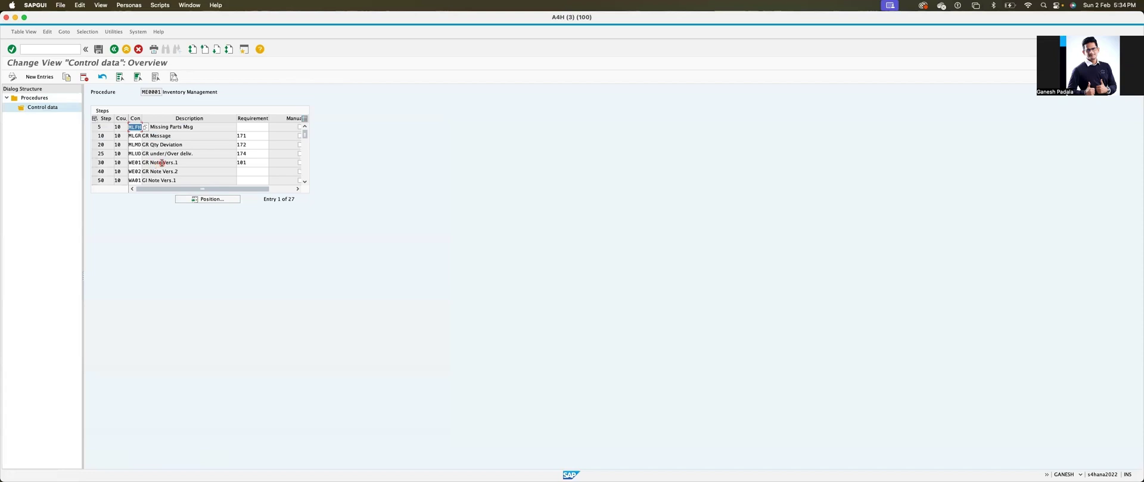
Copy the step 70 entry for output type WE03 in procedure ME0001's control data.
left_click(190, 165)
left_click(305, 182)
left_click(305, 182)
left_click(304, 183)
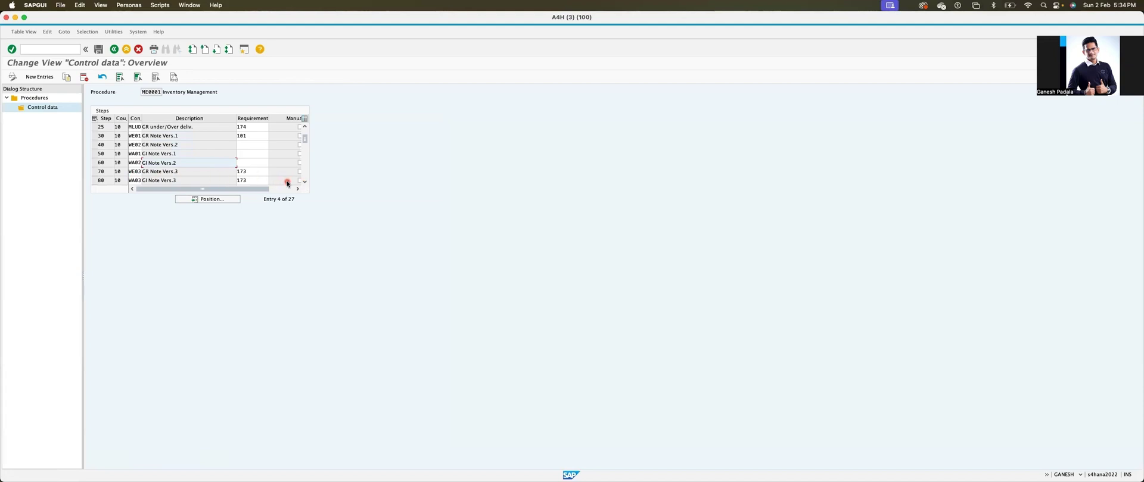
left_click(95, 172)
left_click(67, 76)
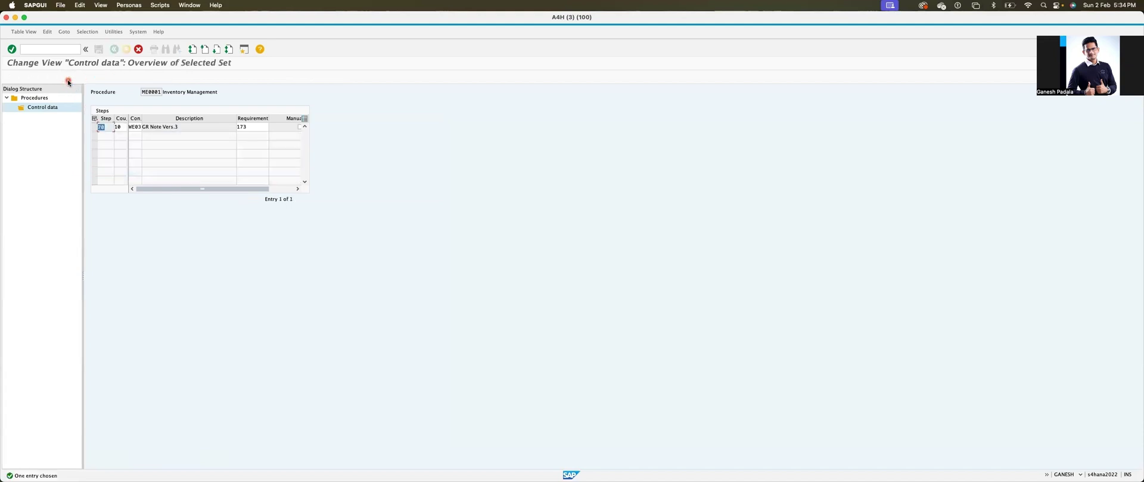
Set the copied control data entry to step 260 with condition type ZGR3 and confirm it.
type("260")
key("Tab")
key("Tab")
type("z")
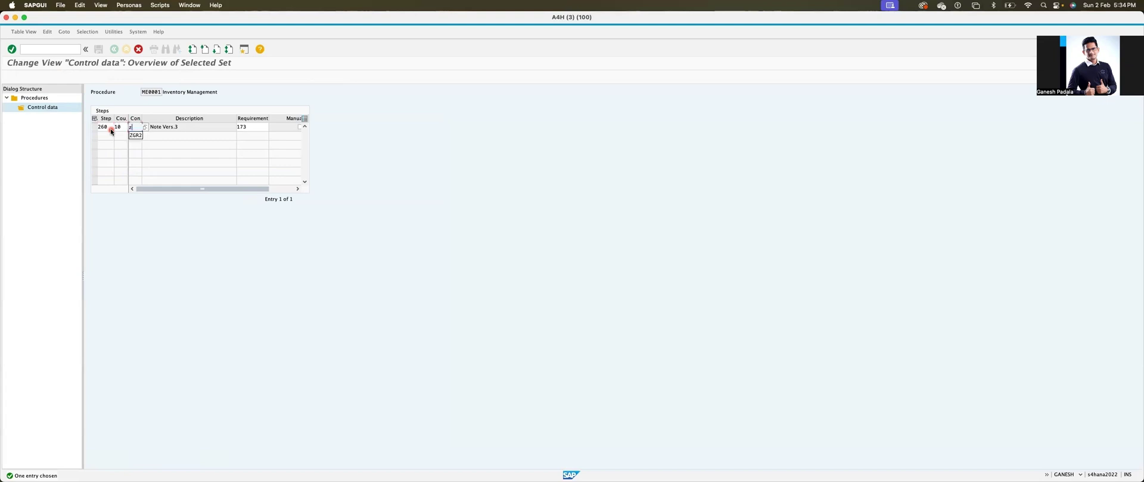
type("gr3")
key("Tab")
key("Return")
left_click(111, 130)
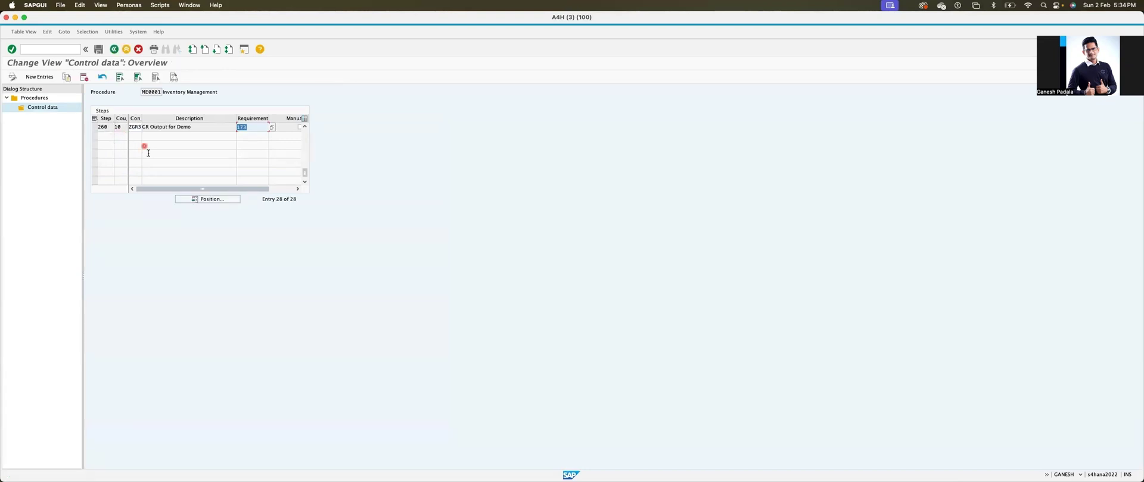
Review the new ZGR3 entry in the procedure and the routines available for its requirement.
left_click(303, 127)
left_click(304, 127)
left_click(303, 127)
left_click(304, 127)
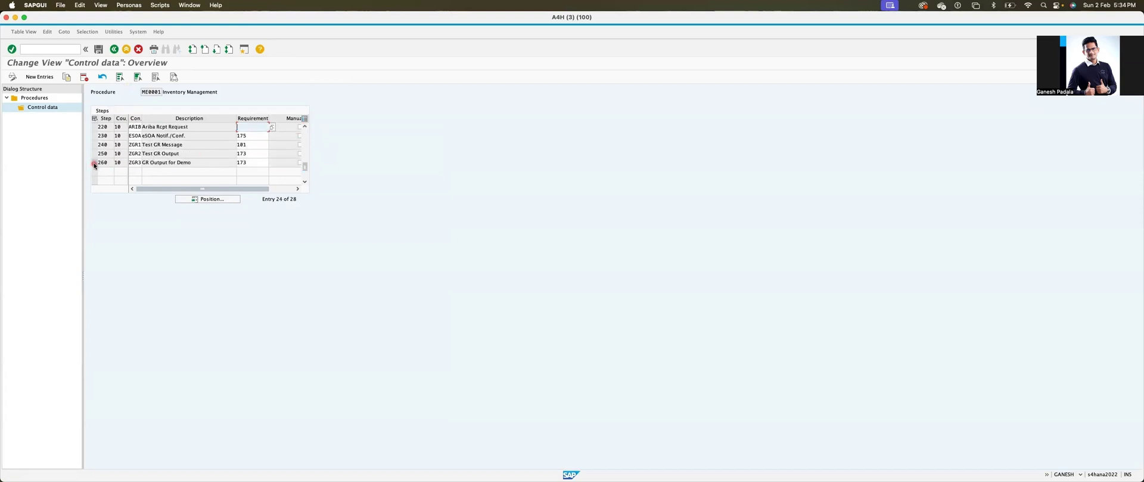
left_click(252, 163)
left_click(271, 164)
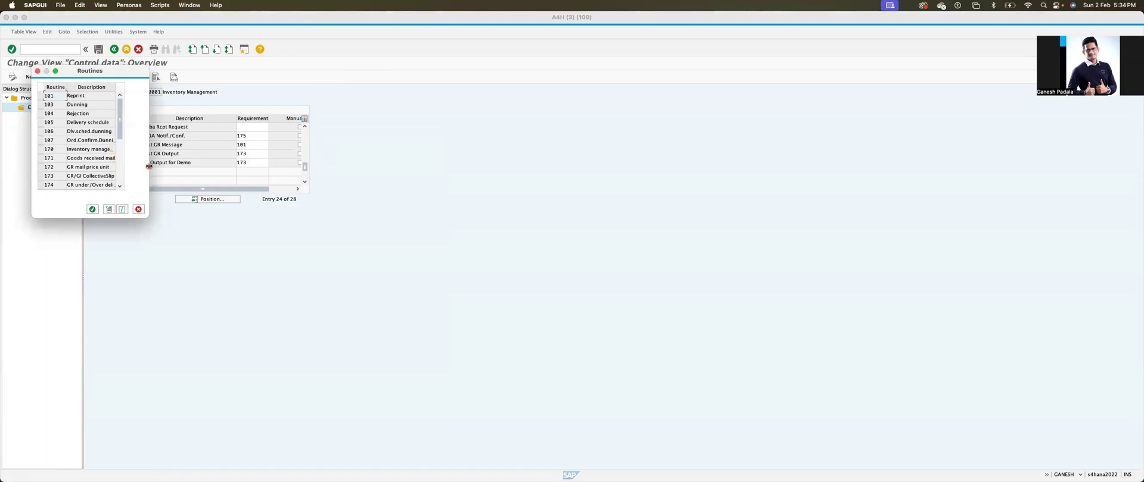
left_click_drag(148, 167, 176, 176)
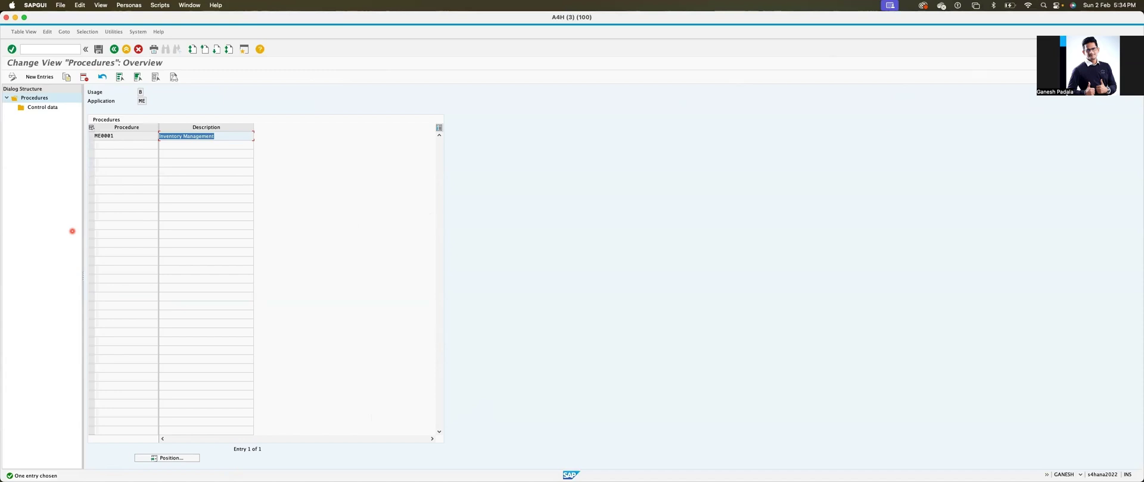
Switch to PowerPoint, add "Maintain Condition Table - optional" as the first configuration item, and append "– Copy from SAP Standard" to Maintain Output Types.
left_click(72, 231)
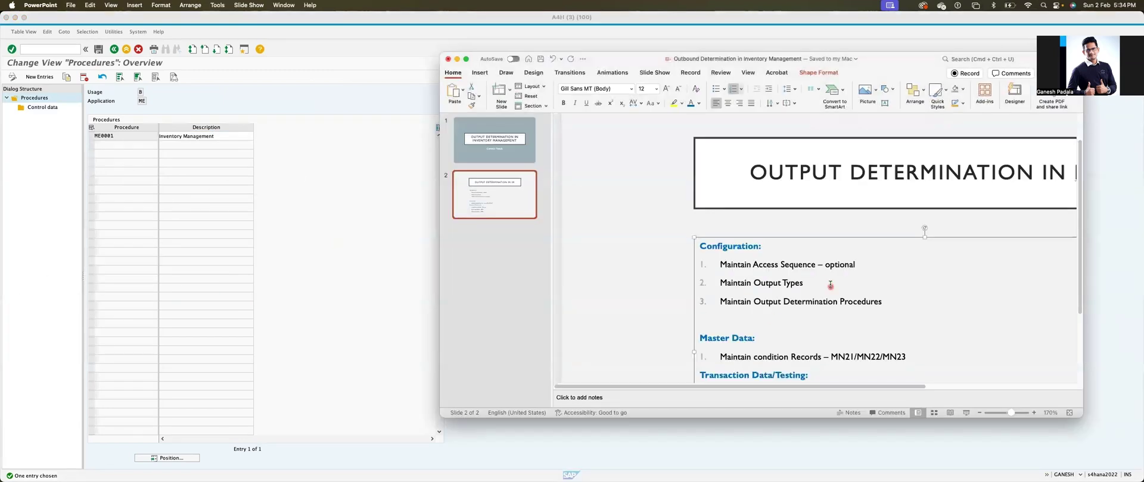
left_click(725, 264)
key("Return")
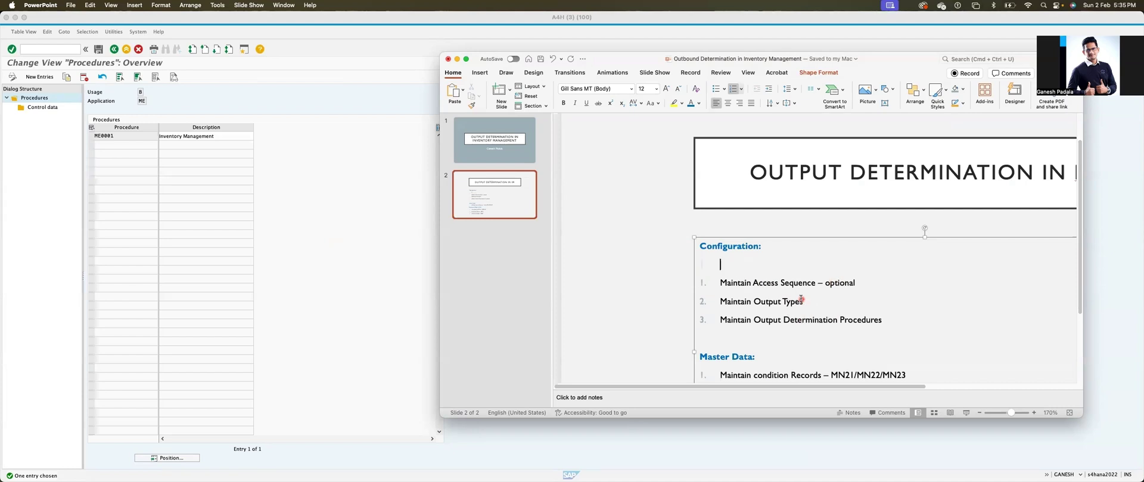
type("Maintain Condition Table - optional")
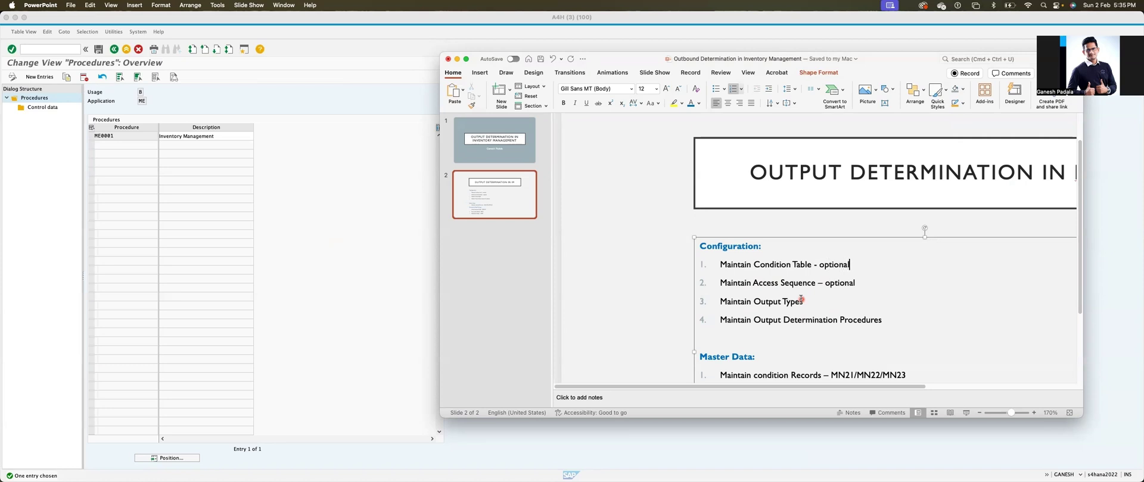
left_click(815, 301)
type("- Copy from SAP Standard")
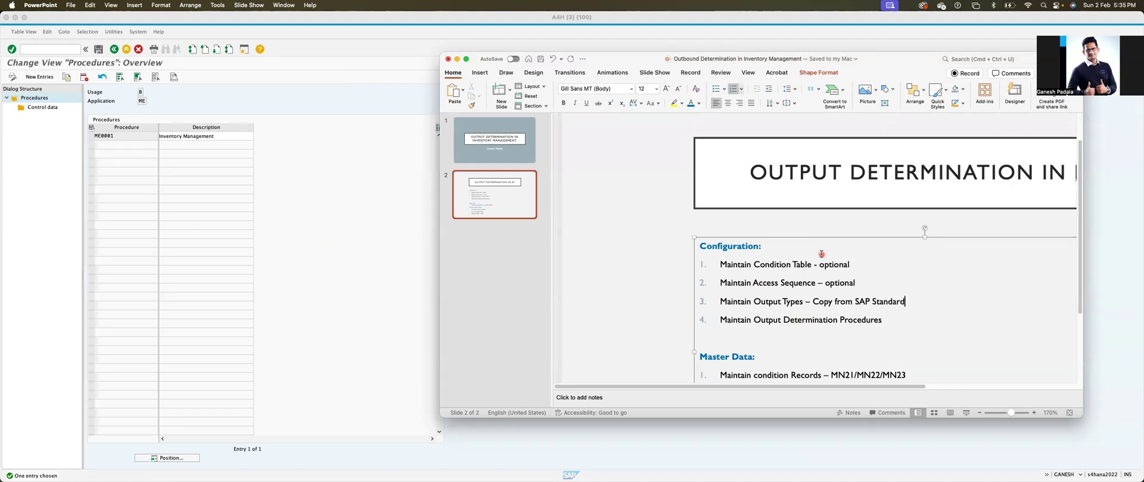
Append "– Maintain new Output type" to the Maintain Output Determination Procedures item on the slide.
type("- Maintain")
type(" Output type")
key("Left")
key("Left")
key("Left")
key("Left")
key("Left")
key("Left")
key("Left")
key("Left")
key("Left")
type("new")
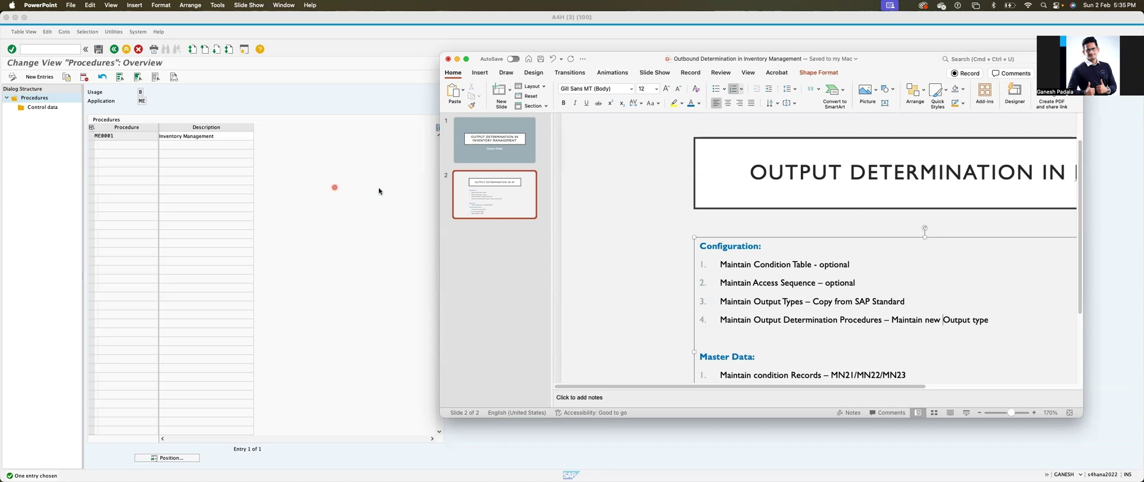
Switch back to SAP GUI, save the output determination procedure and return to the customizing activity list.
left_click(98, 49)
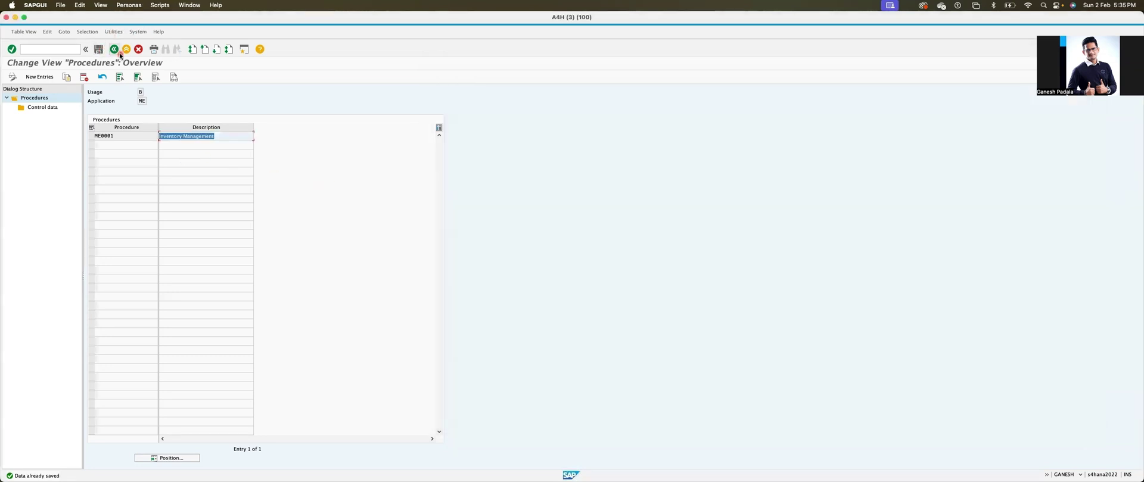
left_click(114, 49)
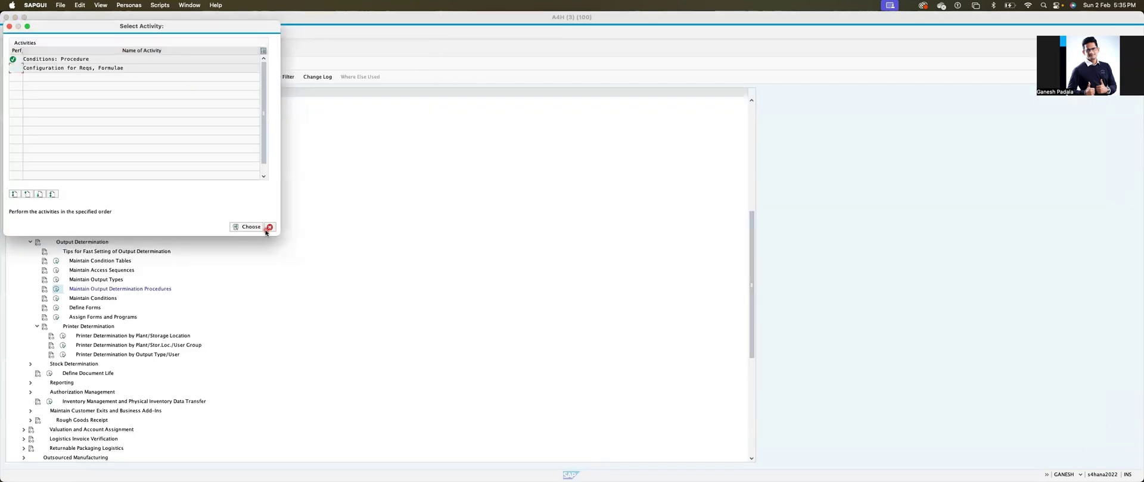
left_click(267, 227)
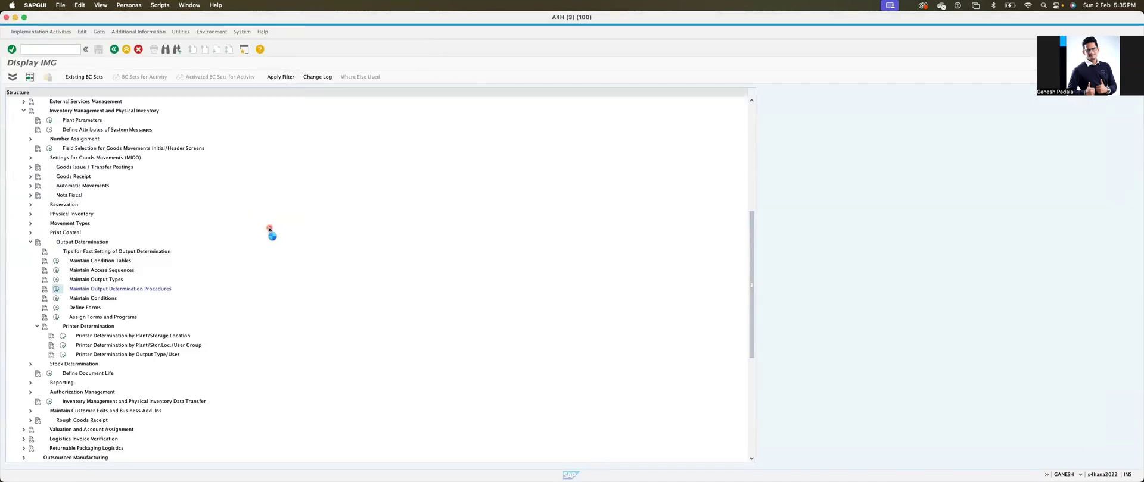
Start creating an inventory management condition record for output type ZGR3, checking the activity's transaction code.
left_click(56, 299)
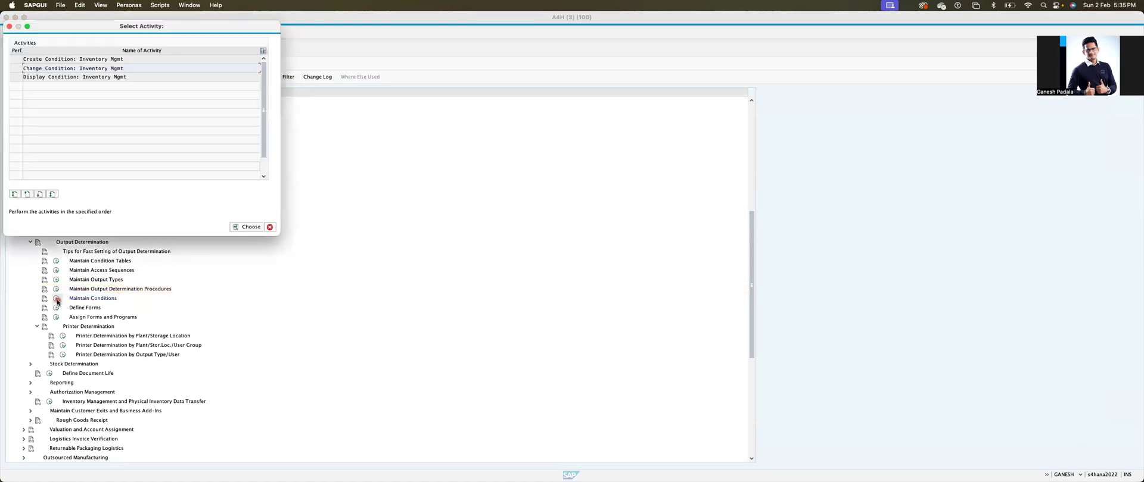
double_click(68, 60)
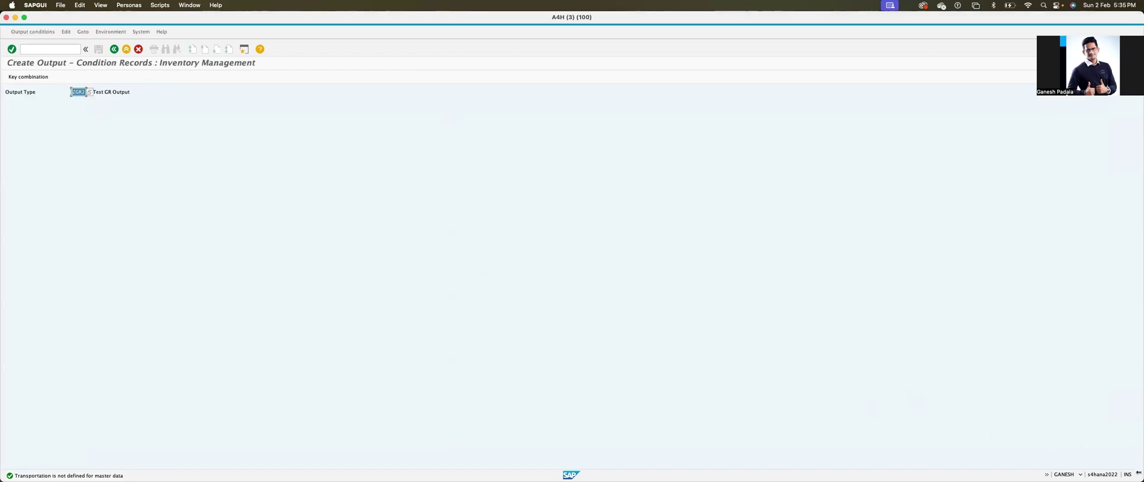
left_click(1079, 475)
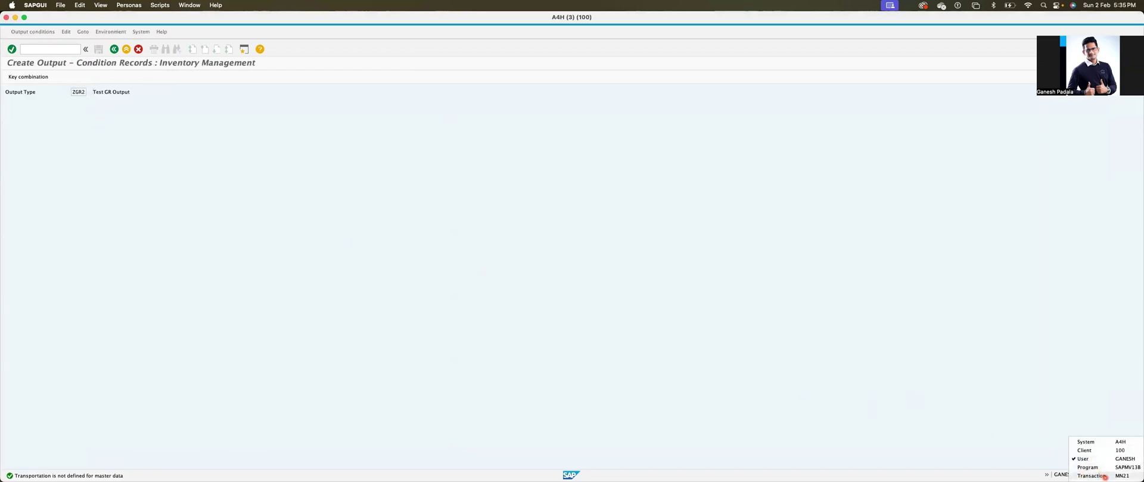
left_click(78, 93)
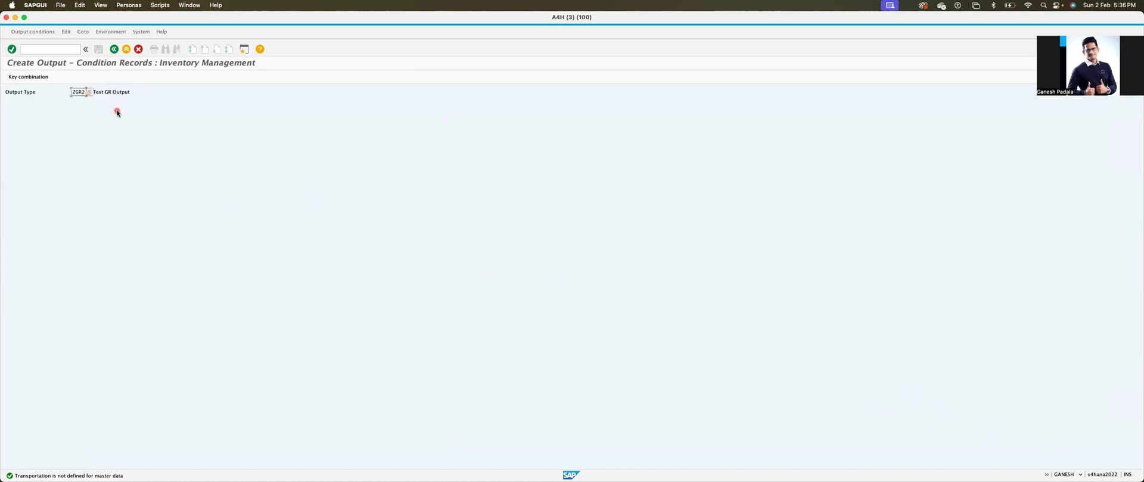
key("BackSpace")
type("3")
key("Return")
Enter plant NS12 in the first condition record row for movement type 101.
left_click(83, 93)
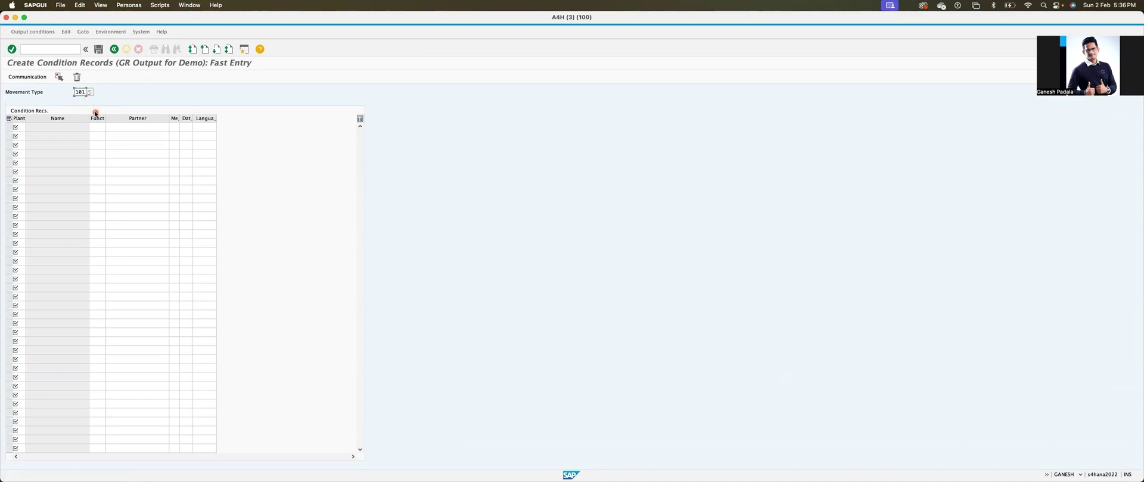
left_click(28, 128)
type("nz")
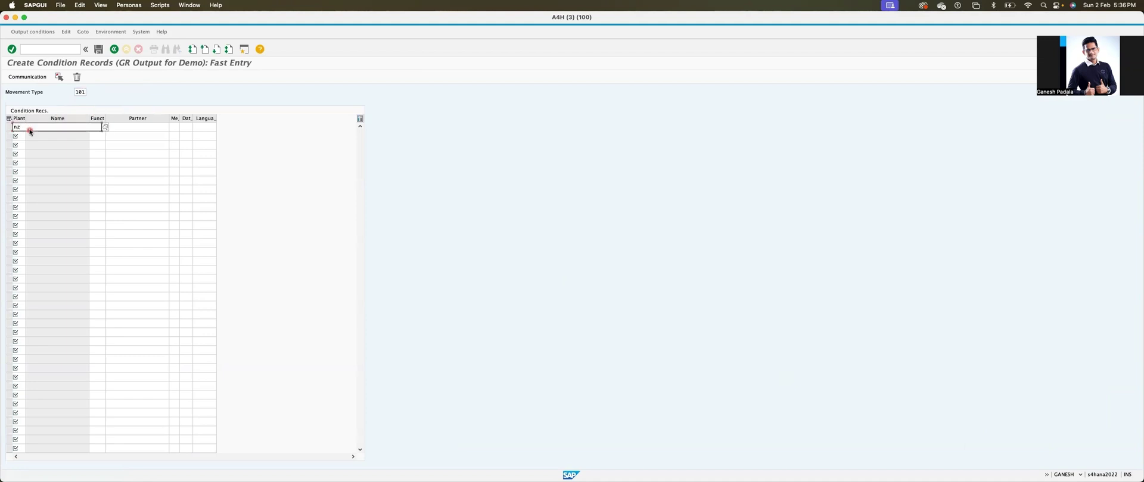
key("BackSpace")
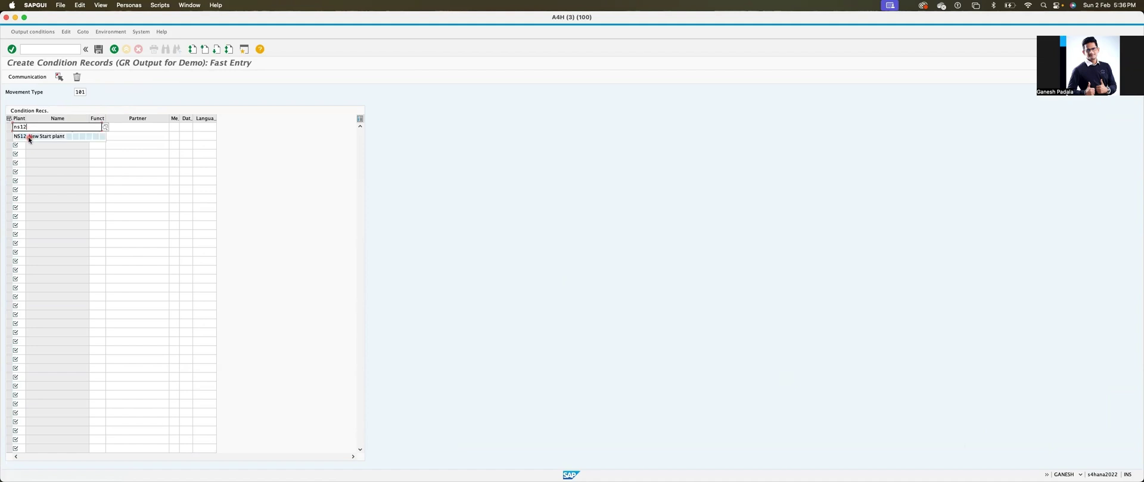
left_click(28, 138)
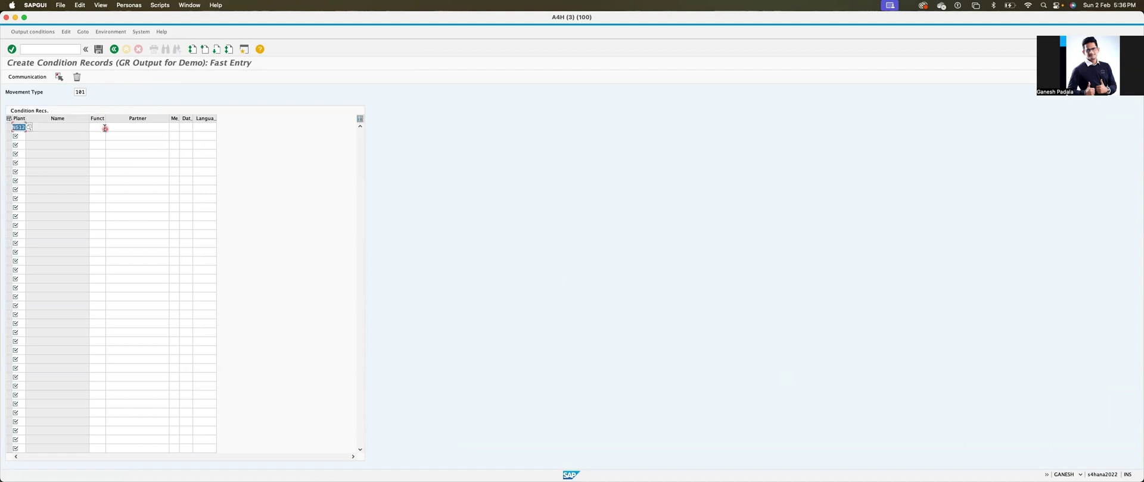
Confirm the plant NS12 entry, set its language to EN and select the condition record row.
left_click(136, 128)
key("Return")
left_click(208, 128)
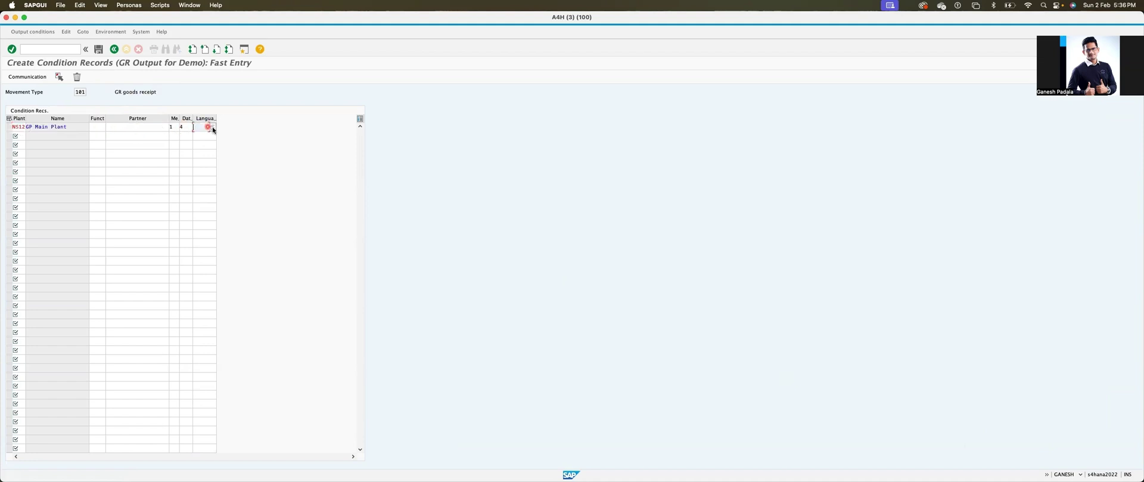
left_click(184, 126)
left_click(8, 127)
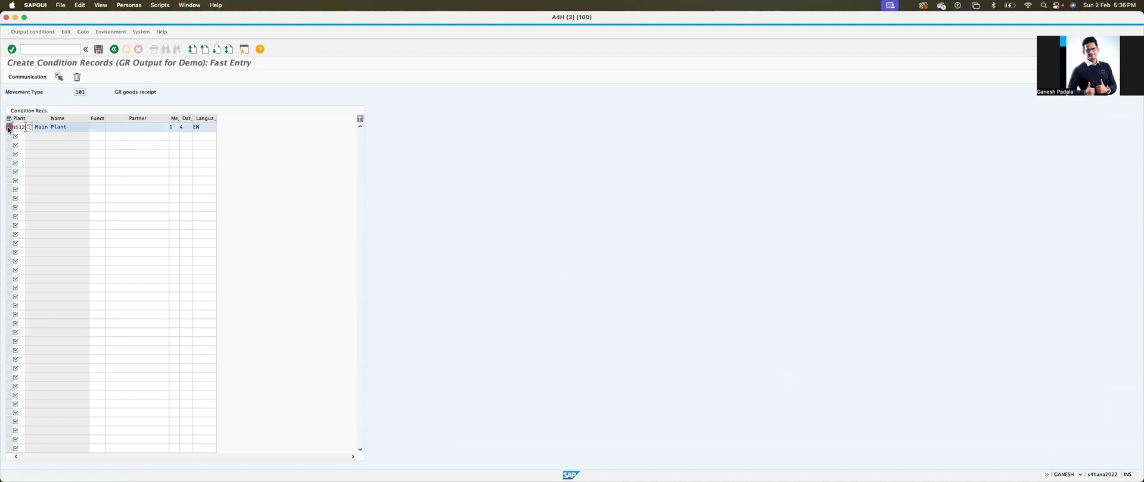
Review the message transmission medium and dispatch time options for the plant NS12 condition record.
left_click(173, 126)
left_click(183, 127)
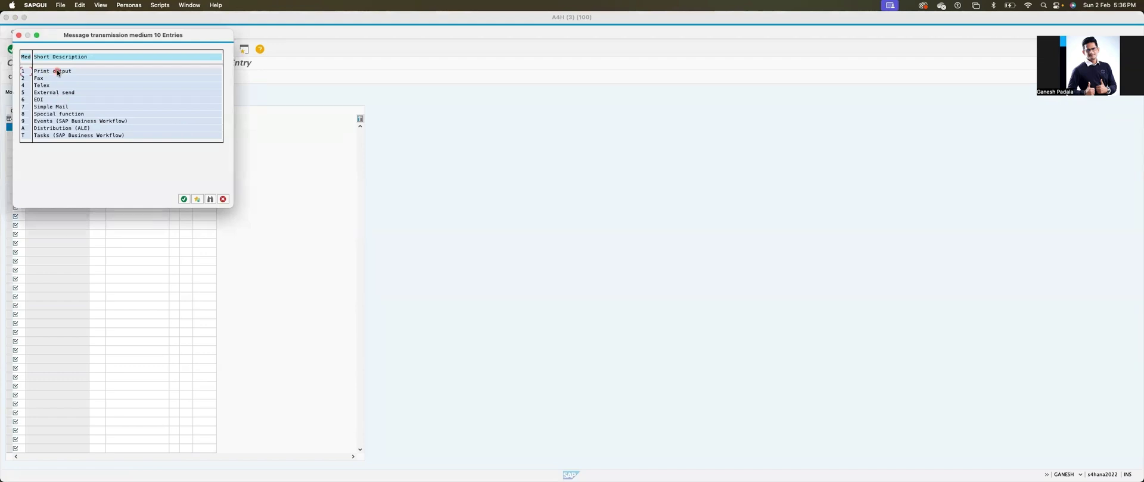
left_click(223, 199)
left_click(190, 126)
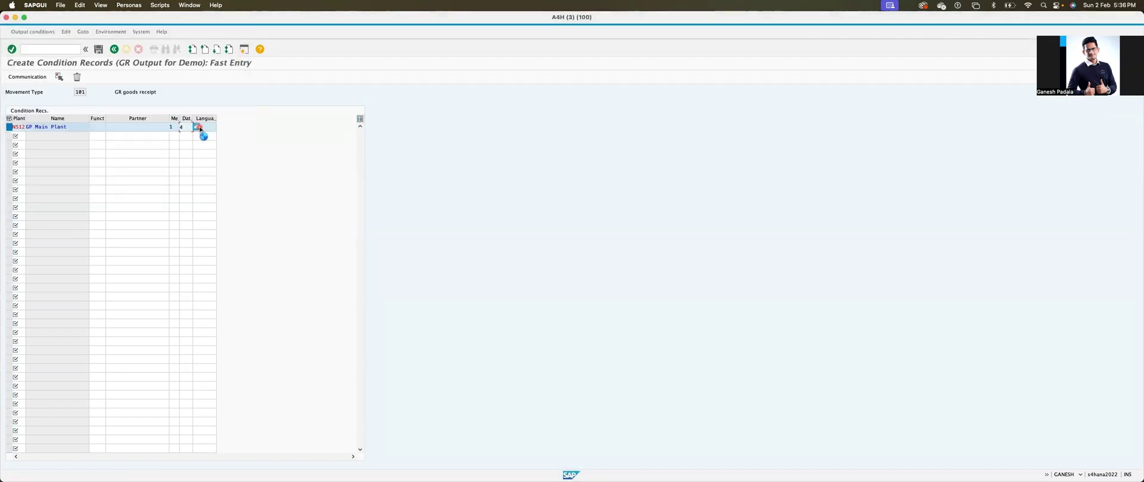
left_click(199, 128)
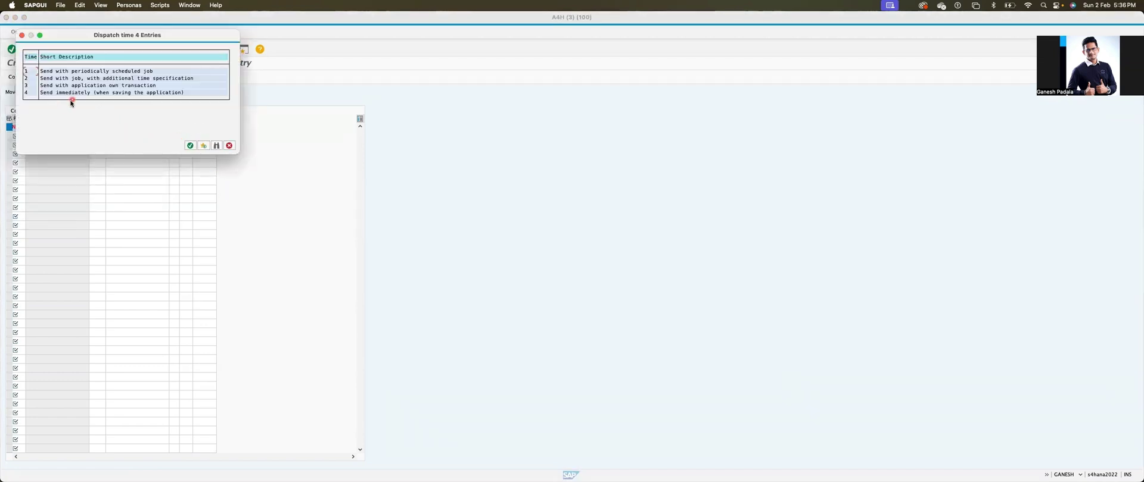
left_click(191, 146)
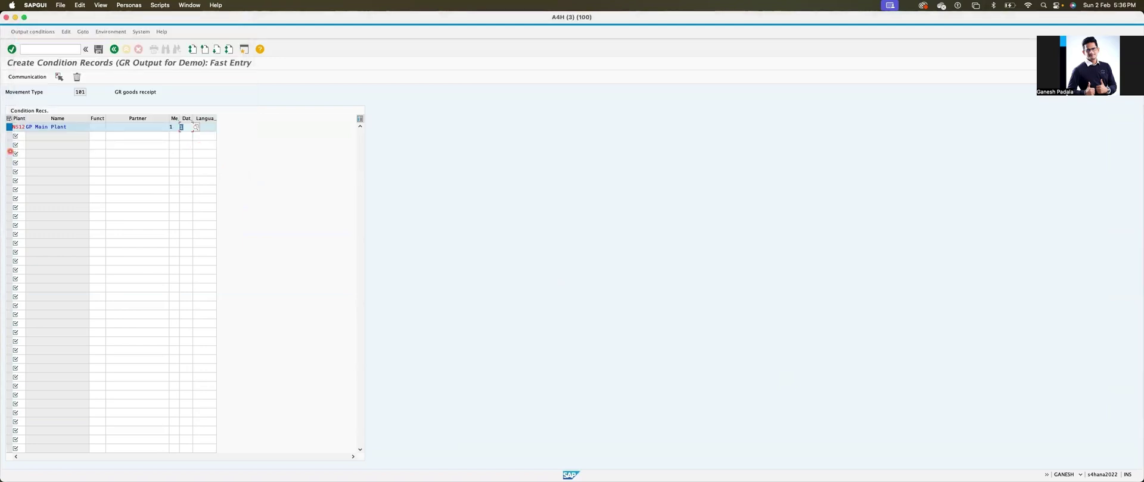
Open the record's communication settings and set output device LP01 with immediate printing, keeping the storage mode at Print only.
left_click(34, 79)
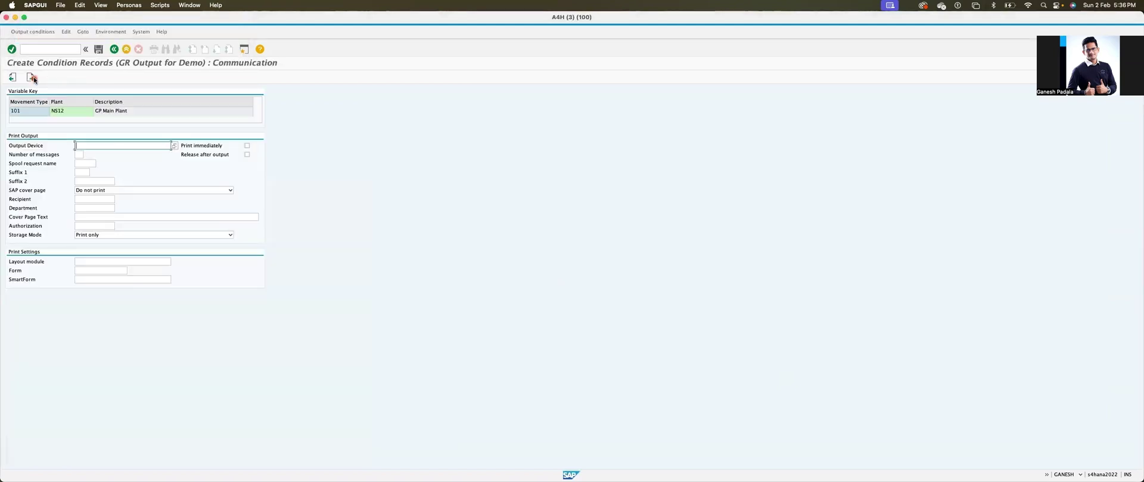
left_click(98, 236)
left_click(99, 245)
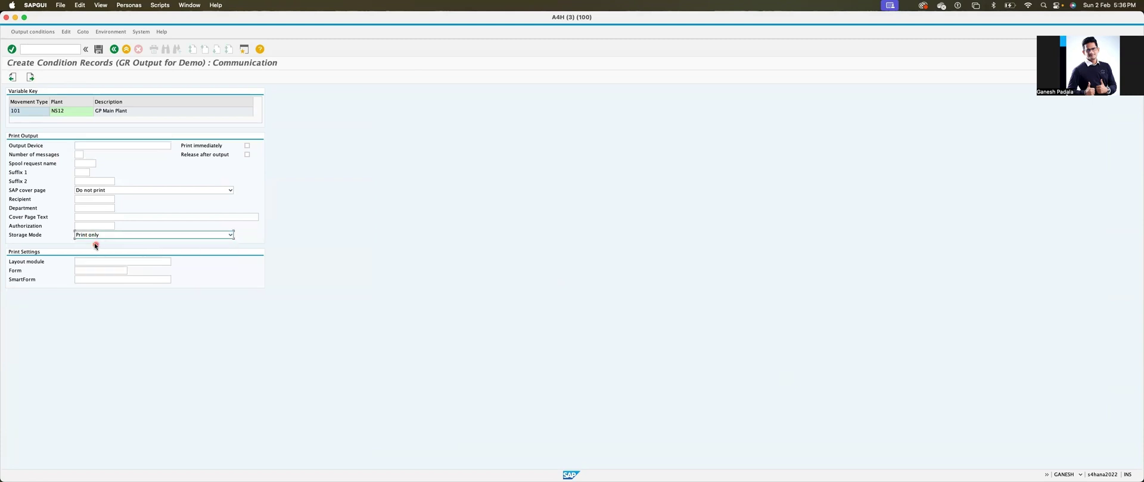
left_click(91, 148)
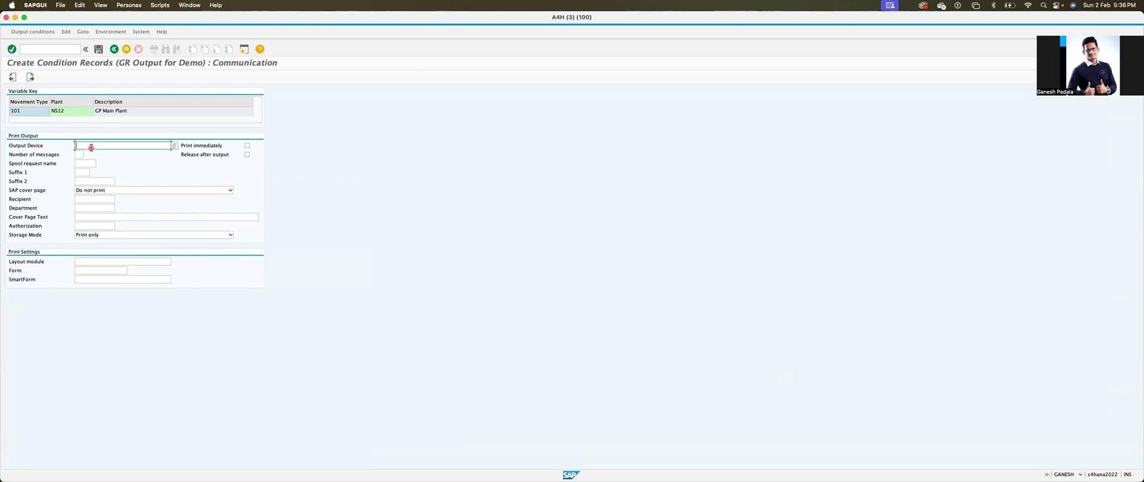
type("LP0")
key("Down")
key("Return")
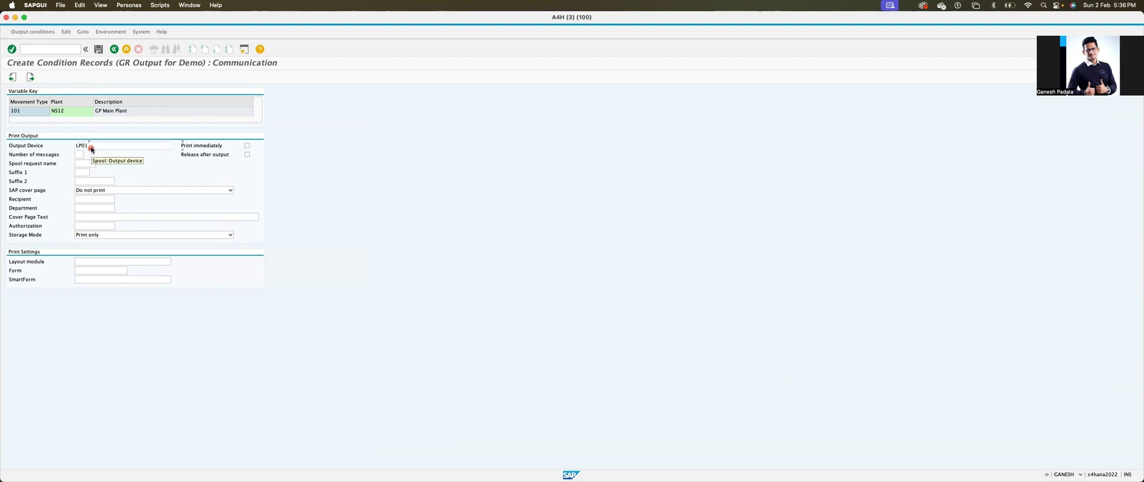
left_click(247, 145)
Save the condition record and close the activity selection to return to the customizing structure.
left_click(99, 51)
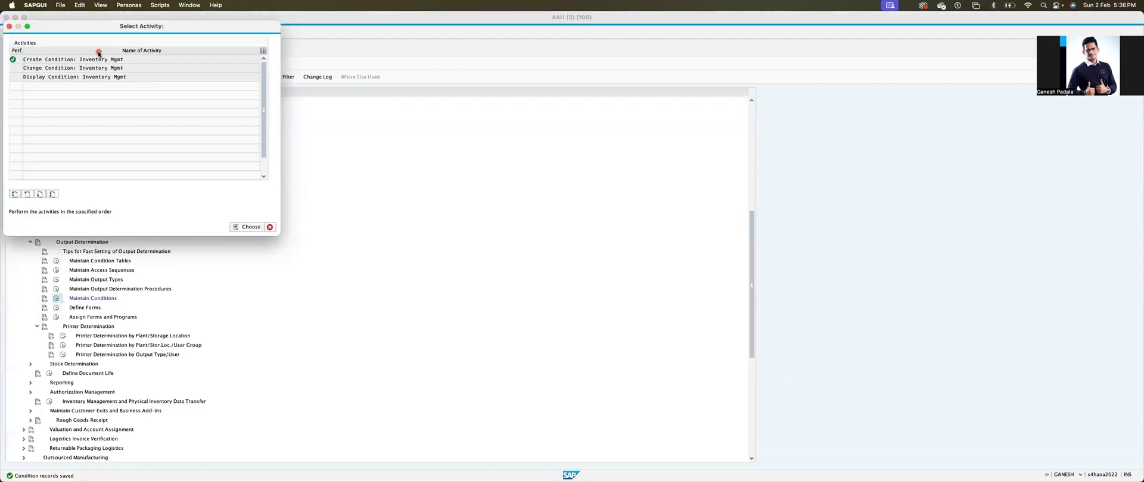
left_click(269, 231)
left_click(152, 299)
scroll(153, 309, "down", 5)
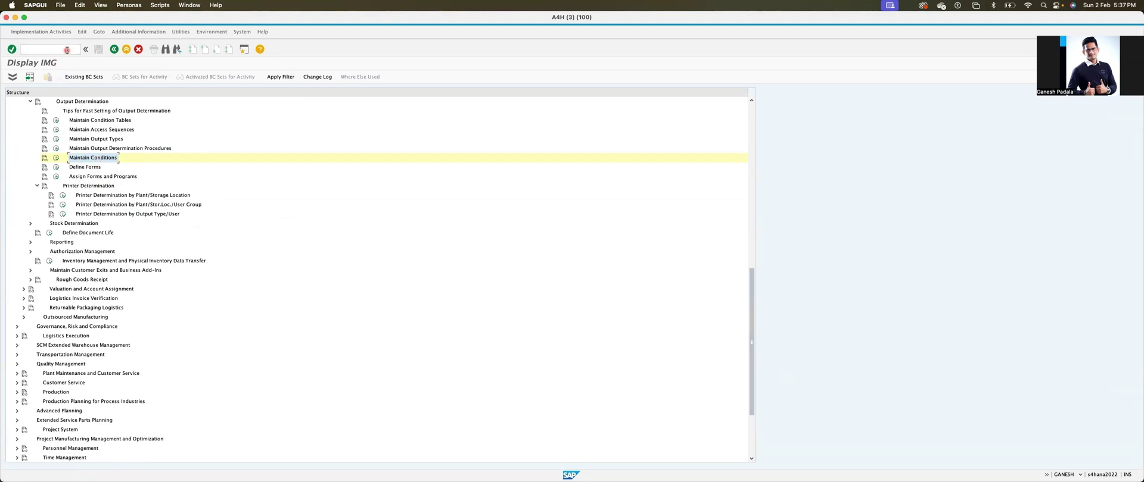
Switch to PowerPoint and review the Master Data and Transaction Data/Testing items on the slide.
key("super+Tab")
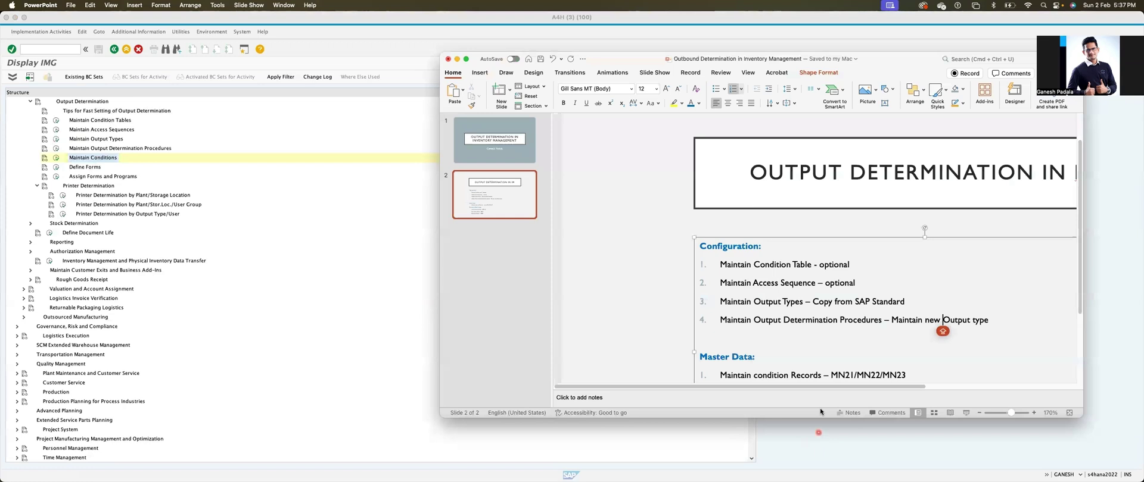
scroll(727, 328, "down", 3)
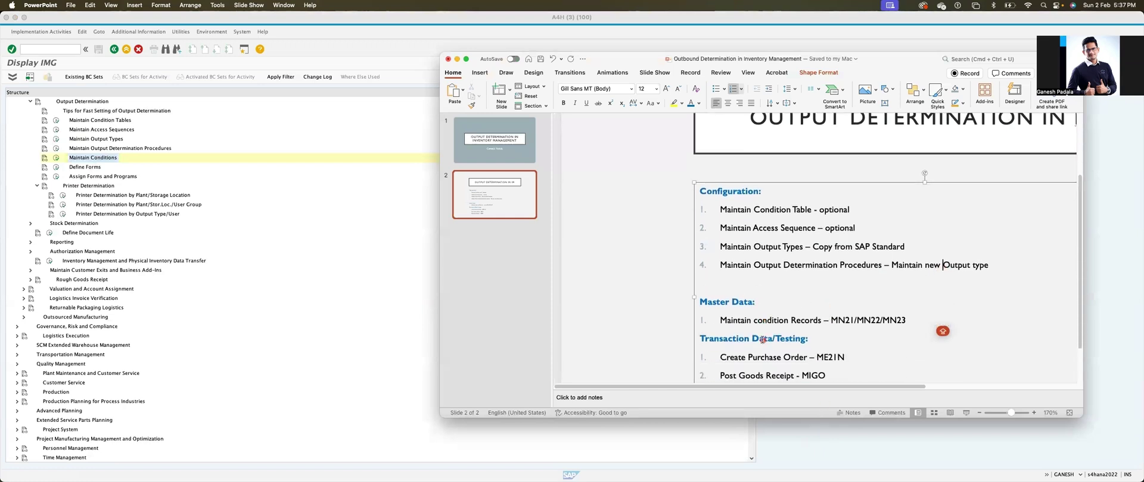
scroll(834, 268, "down", 2)
left_click(556, 397)
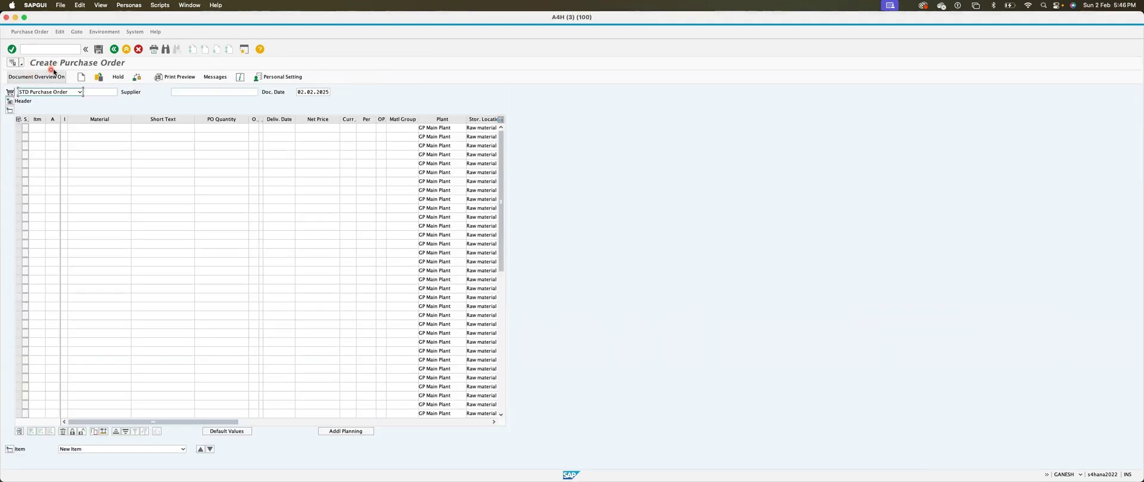
Enter supplier 601 in the header of the new standard purchase order in SAP GUI.
left_click(193, 92)
type("60")
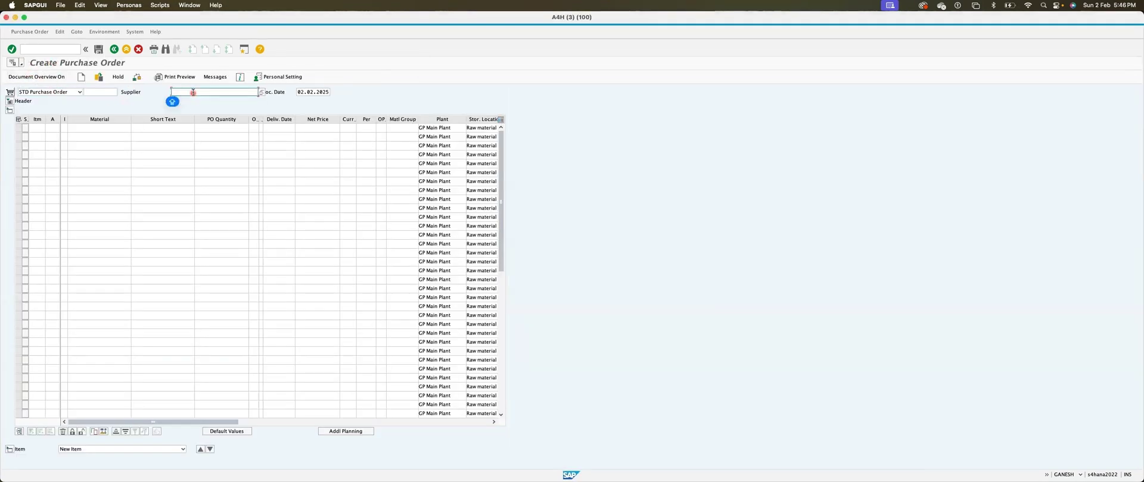
type("1")
left_click(194, 99)
left_click(113, 128)
key("Down")
key("Return")
key("Return")
left_click(226, 132)
type("100")
key("Return")
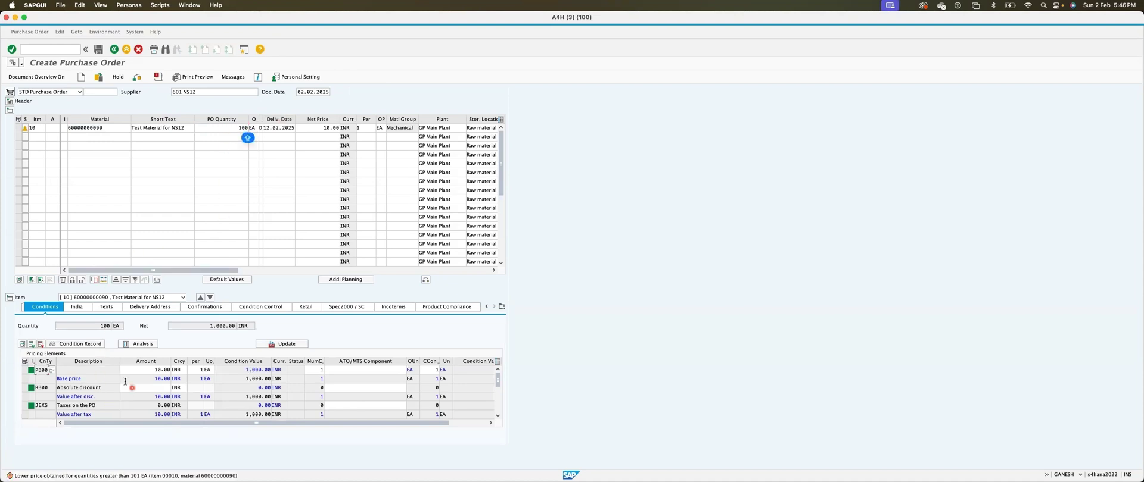
Check the purchase order, including its confirmation control and organizational data, and save it.
left_click(136, 77)
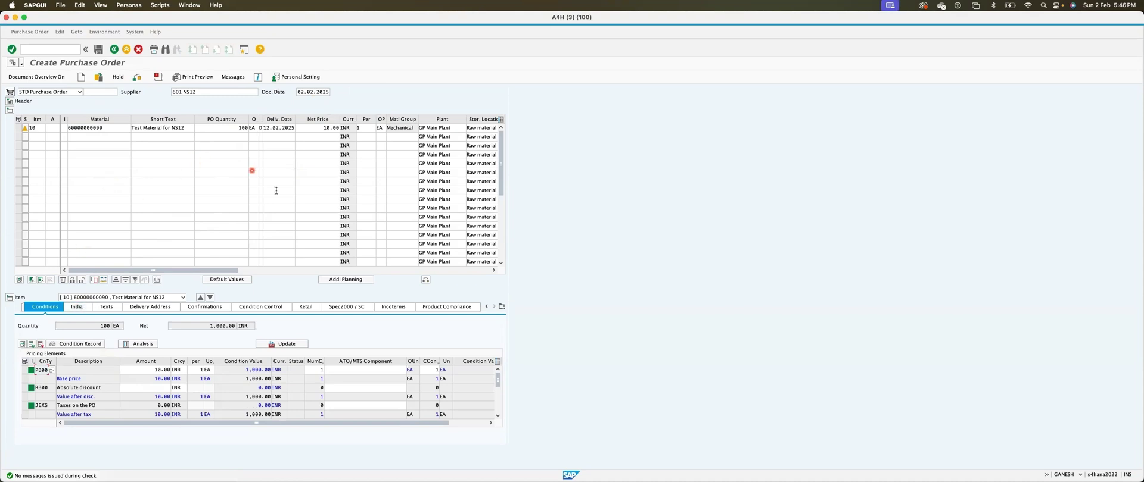
left_click(204, 306)
left_click(98, 327)
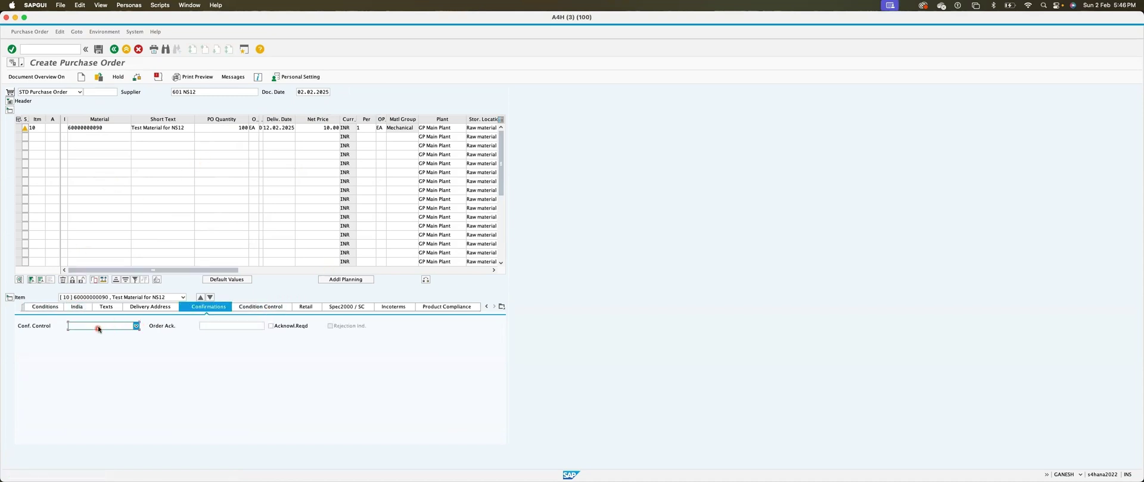
left_click(9, 102)
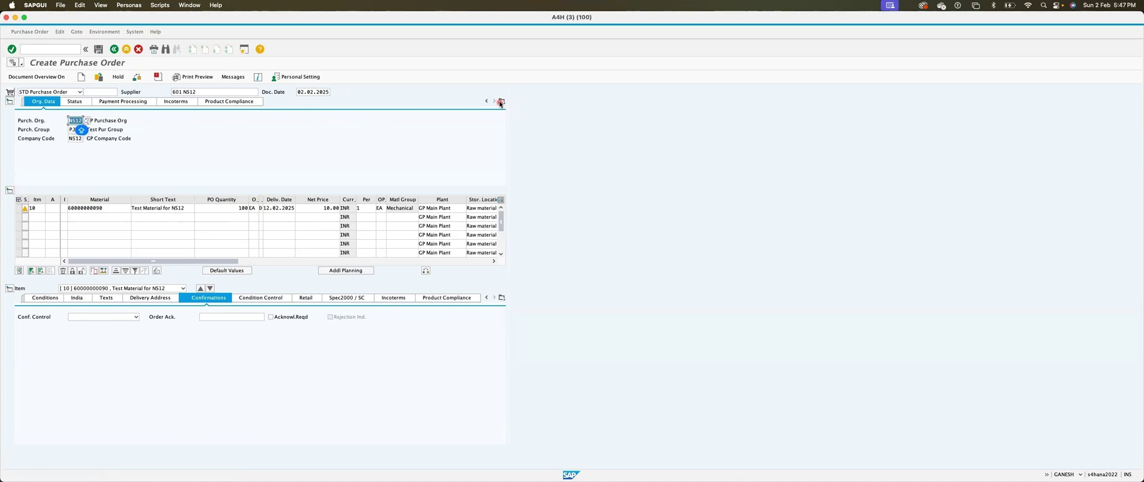
left_click(500, 102)
left_click(98, 49)
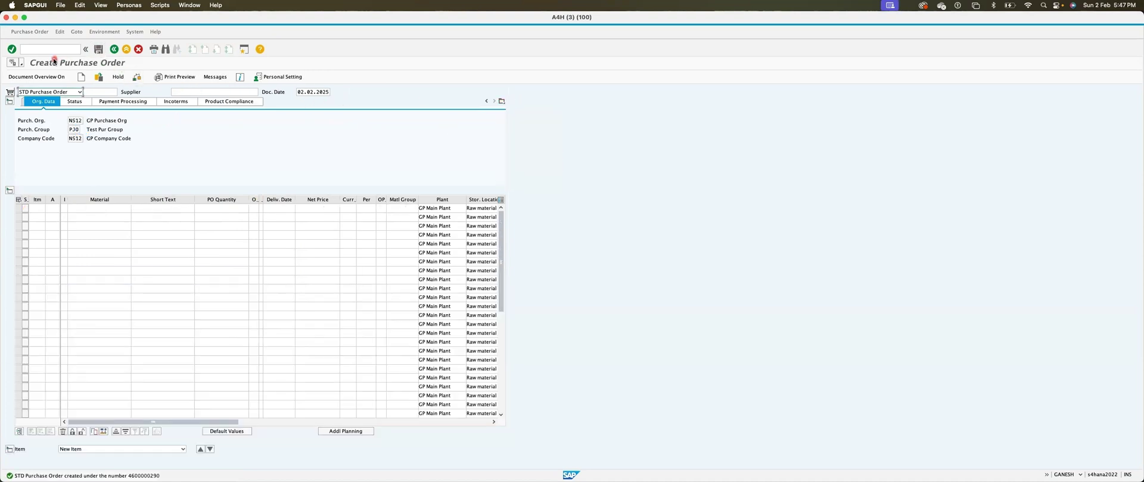
Open the saved purchase order for display and start transaction MIGO with /NMIGO.
left_click(98, 78)
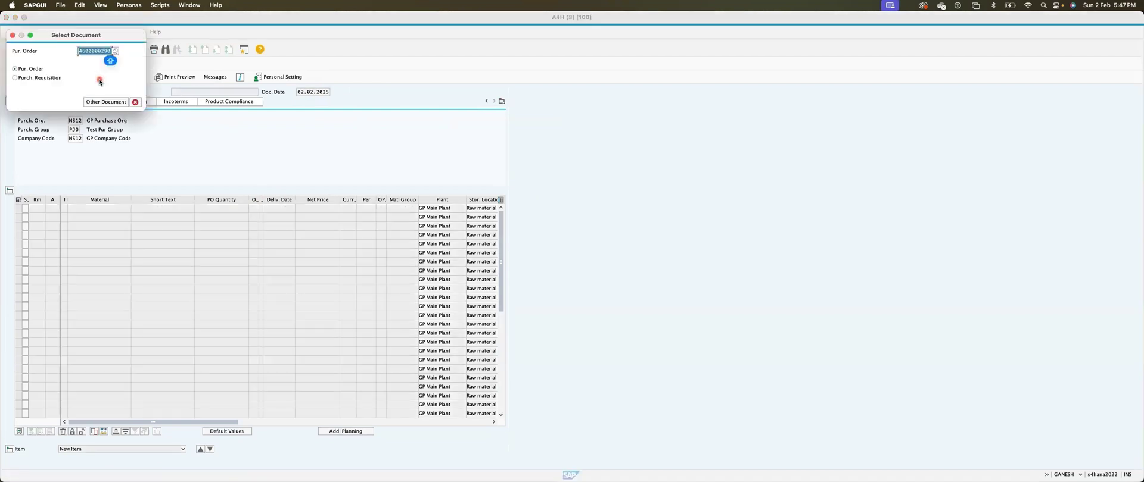
key("Escape")
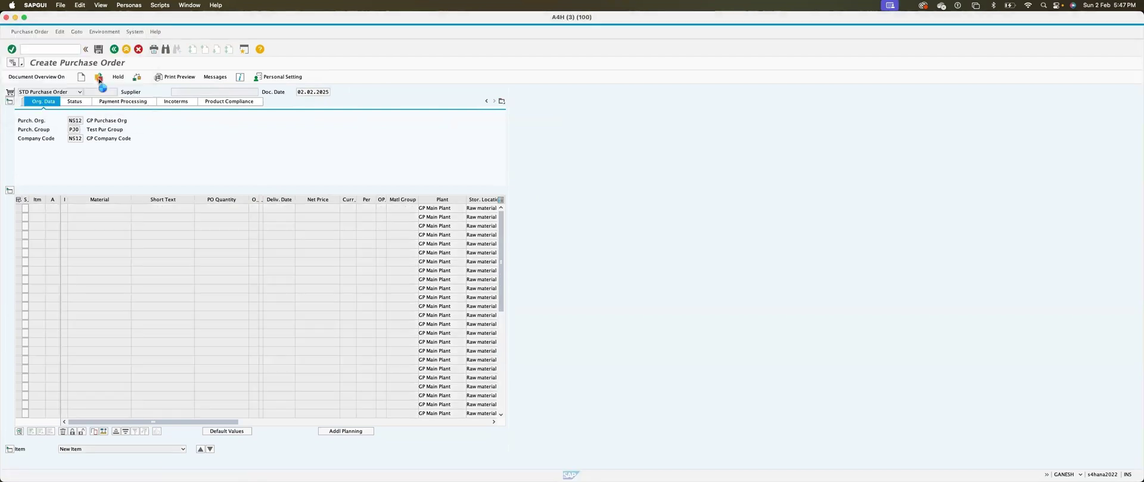
left_click(41, 47)
type("/NMIGO")
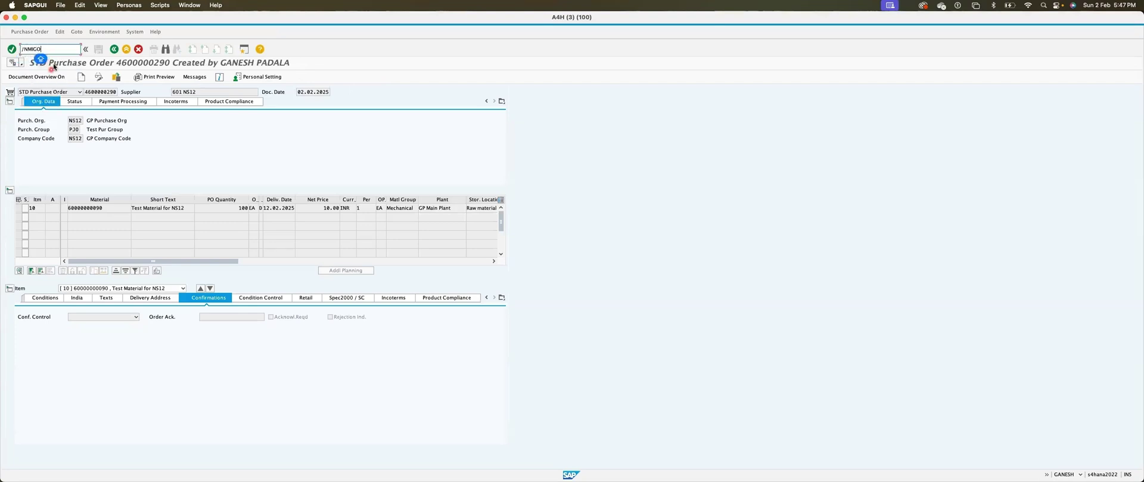
key("Return")
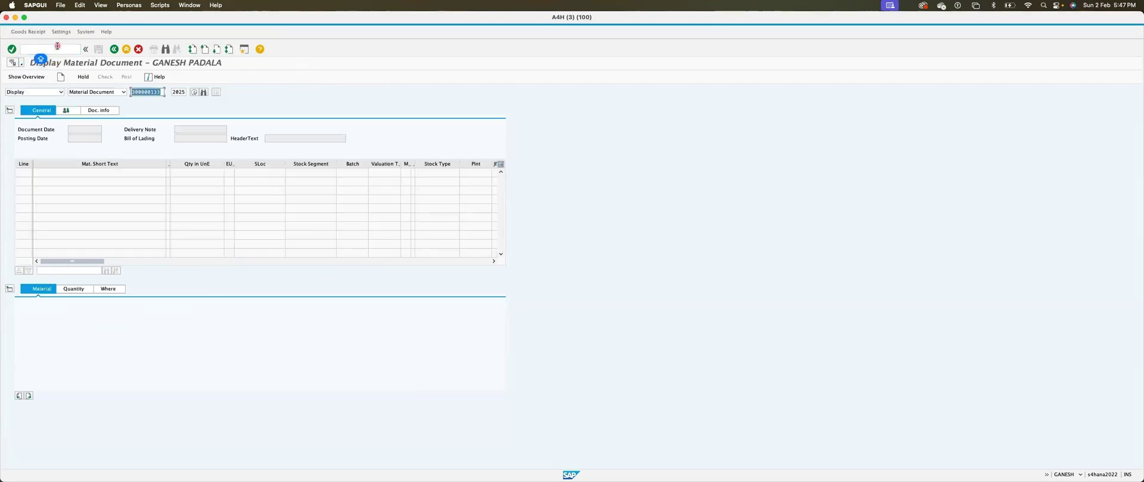
Choose Goods Receipt against Purchase Order and load the new purchase order by its copied number.
left_click(60, 92)
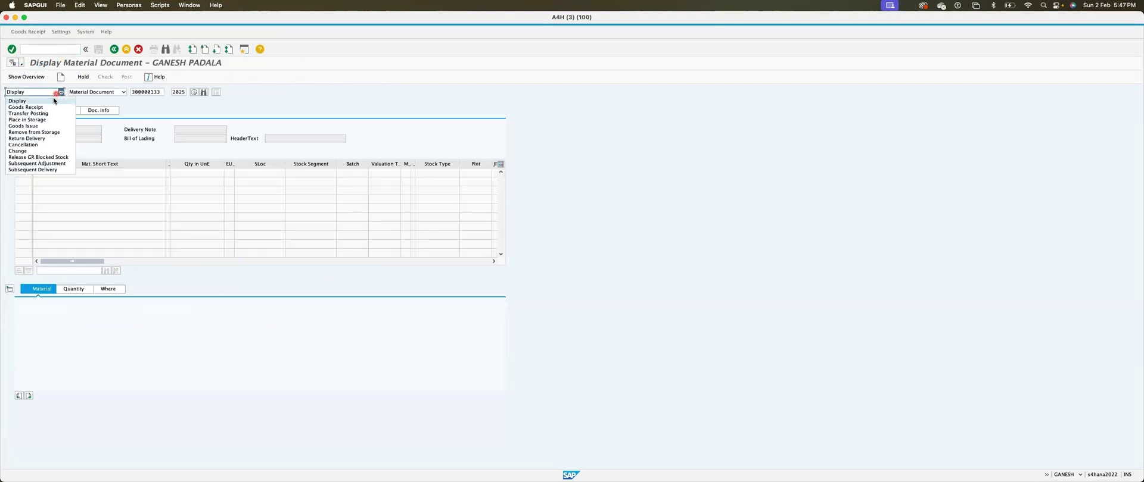
left_click(98, 99)
left_click(143, 93)
key("super+v")
key("Return")
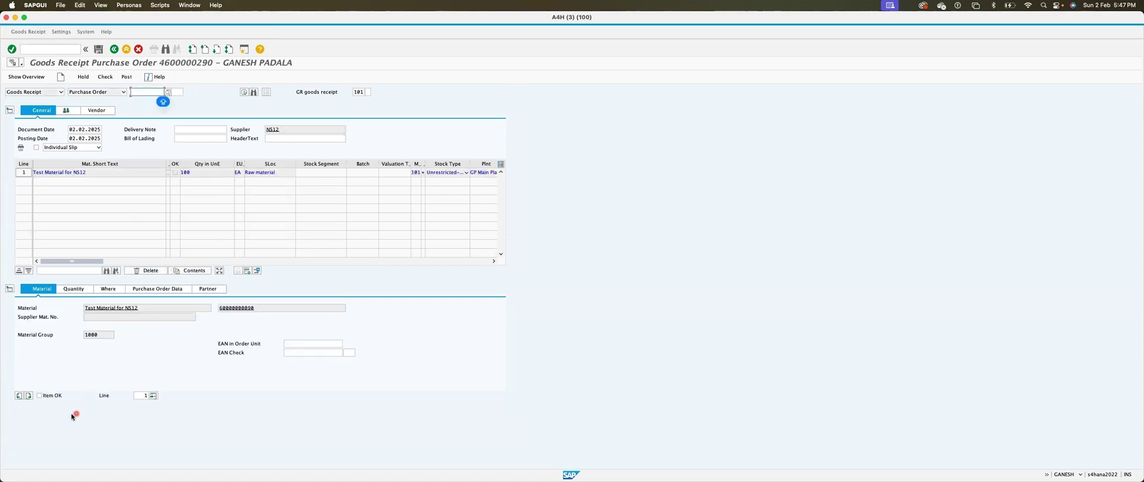
Mark the goods receipt item as OK and set its quantity in unit of entry to 20 EA.
left_click(51, 396)
left_click(74, 289)
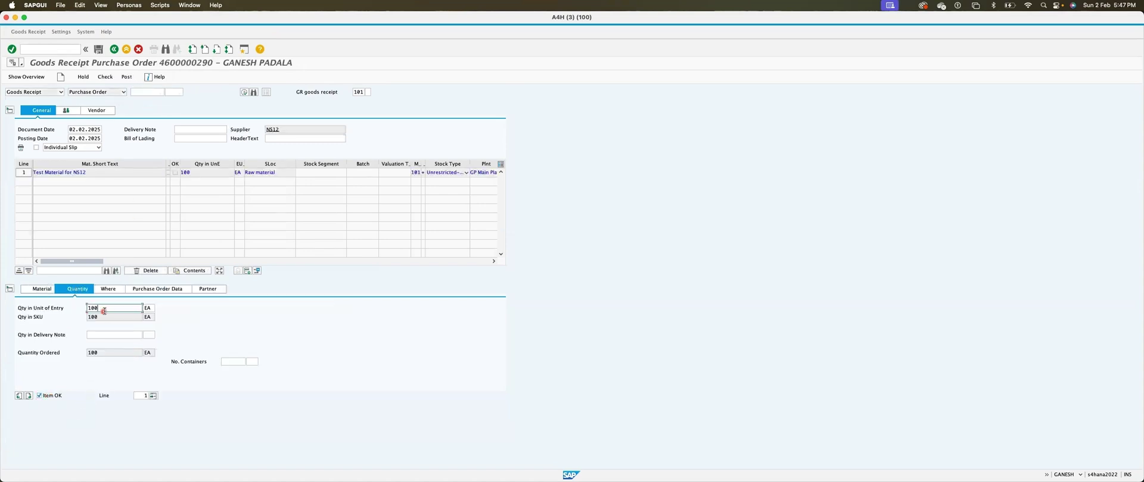
double_click(107, 310)
type("20")
key("Return")
Fill in the suggested delivery note reference and set the bill of lading to 02/02/2025.
left_click(192, 131)
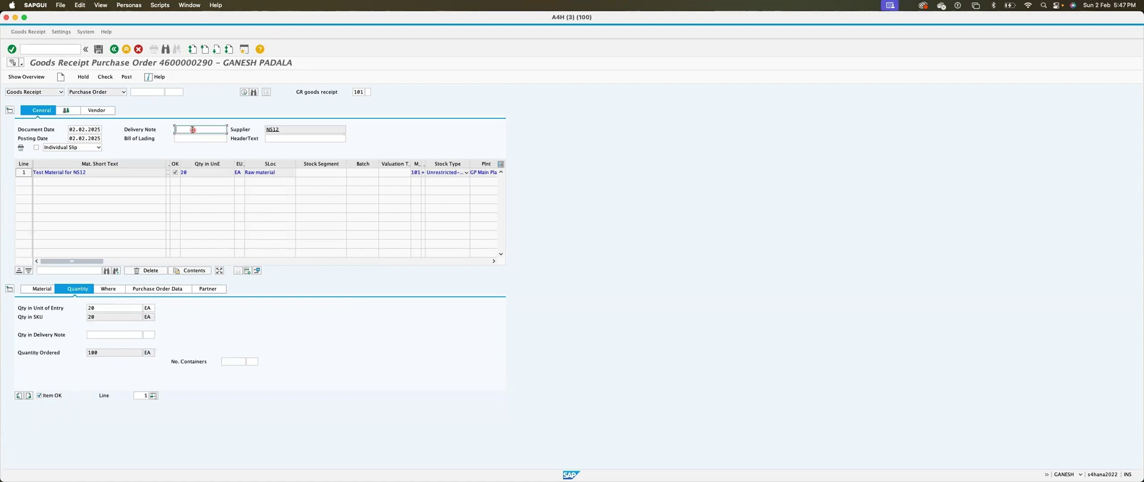
type("GA")
key("Down")
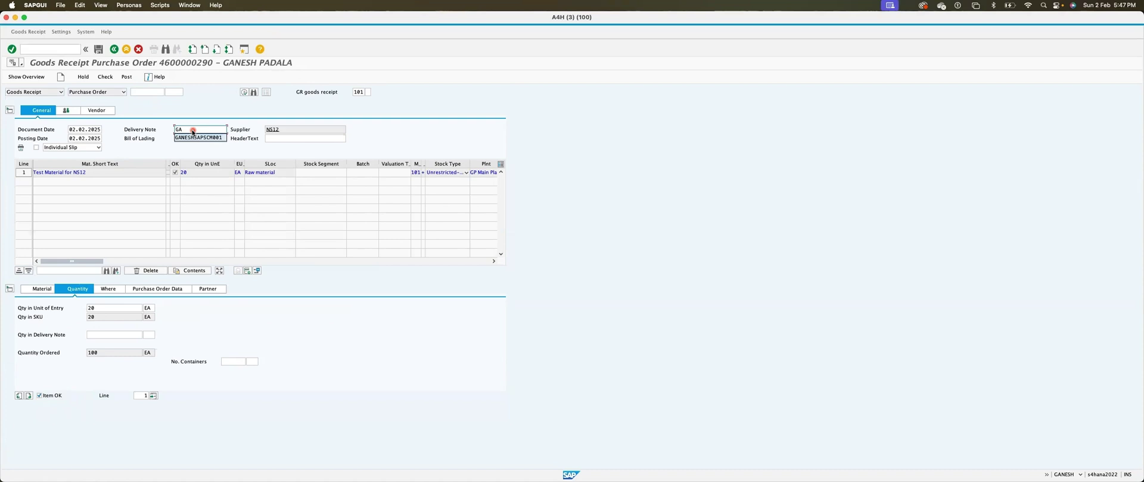
key("Tab")
key("Caps_Lock")
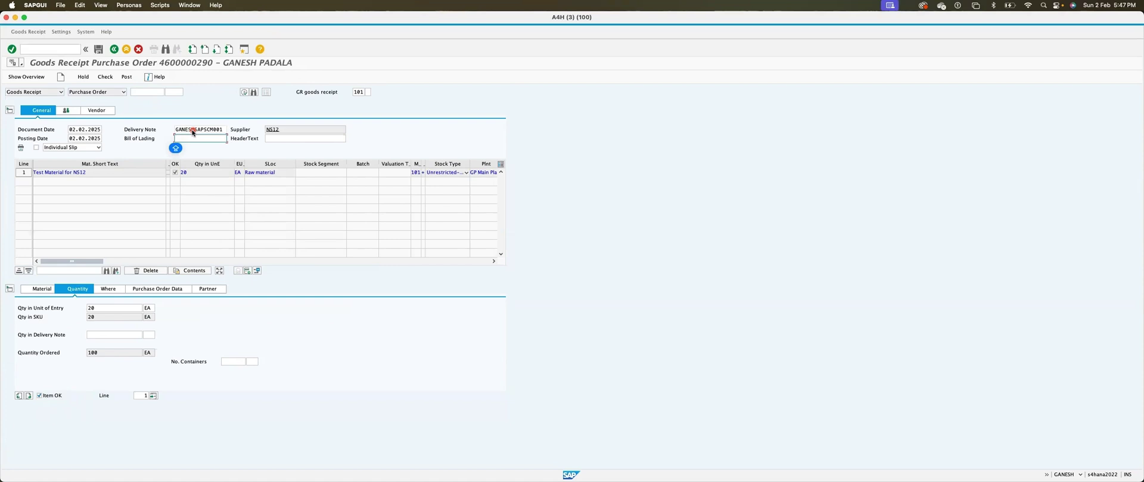
type("02/02/202")
key("Down")
key("Return")
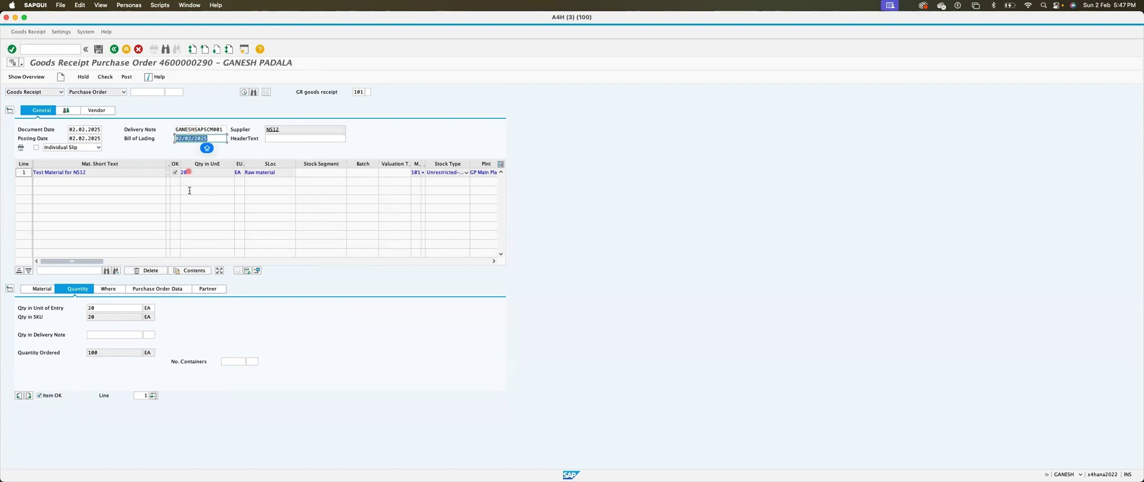
Post the goods receipt and display the posted material document.
left_click(126, 78)
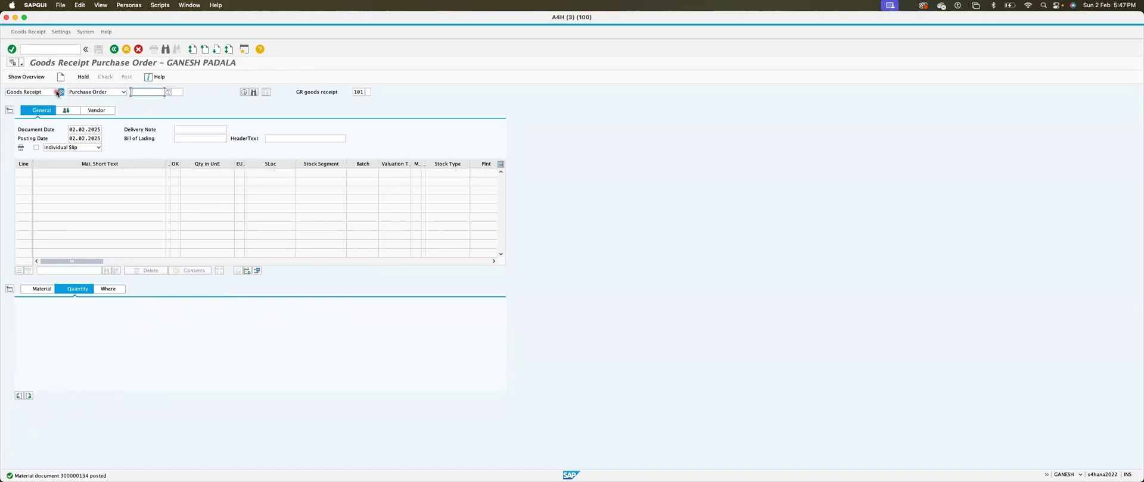
left_click(61, 92)
left_click(39, 107)
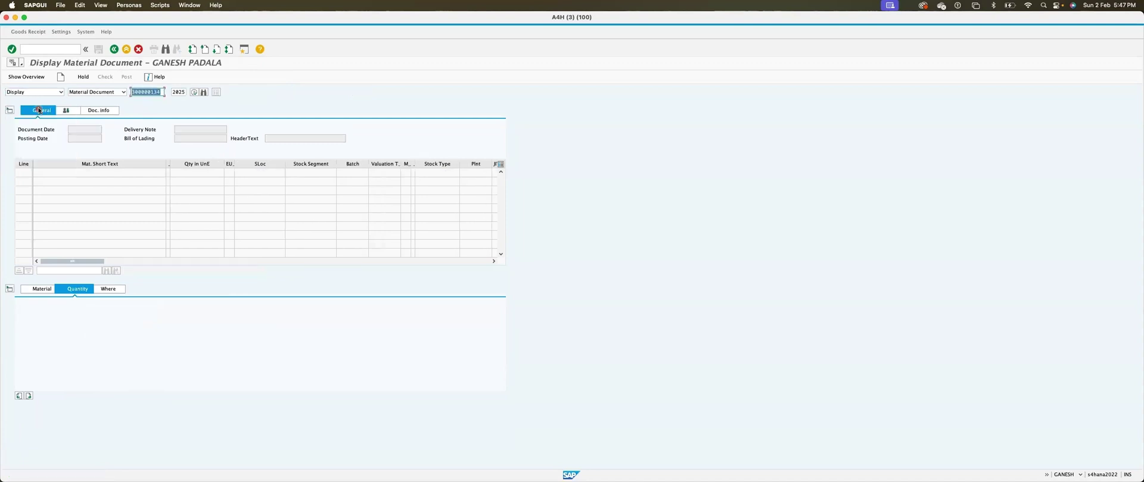
key("Return")
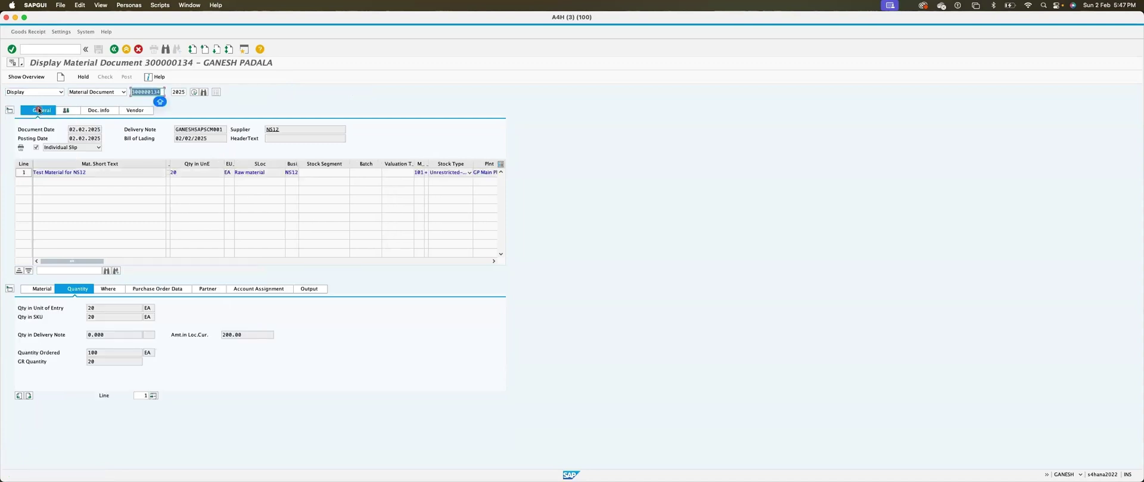
Display the outputs of the posted material document's item and view the communication method of output ZGR3.
left_click(311, 291)
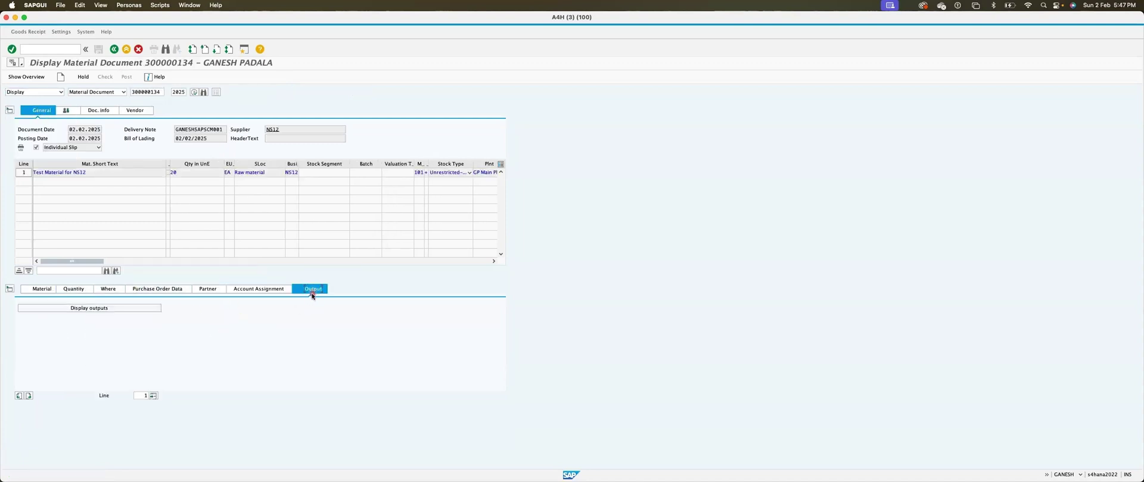
left_click(135, 308)
left_click(39, 118)
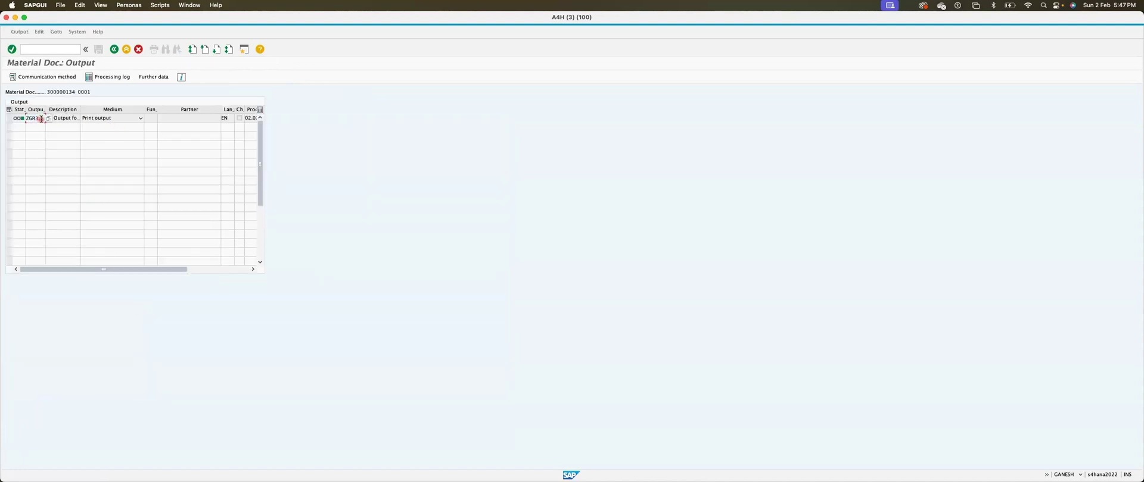
left_click(9, 118)
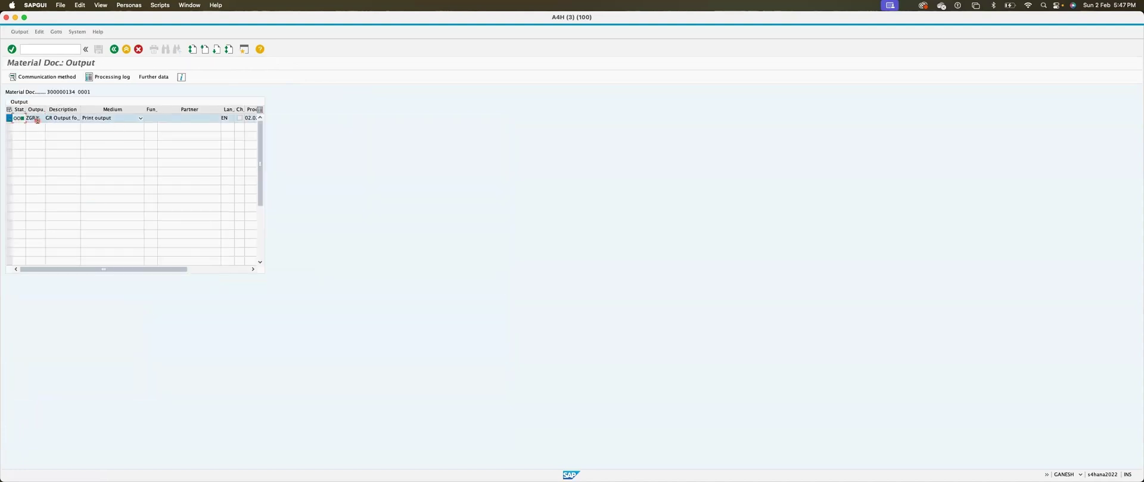
left_click(45, 78)
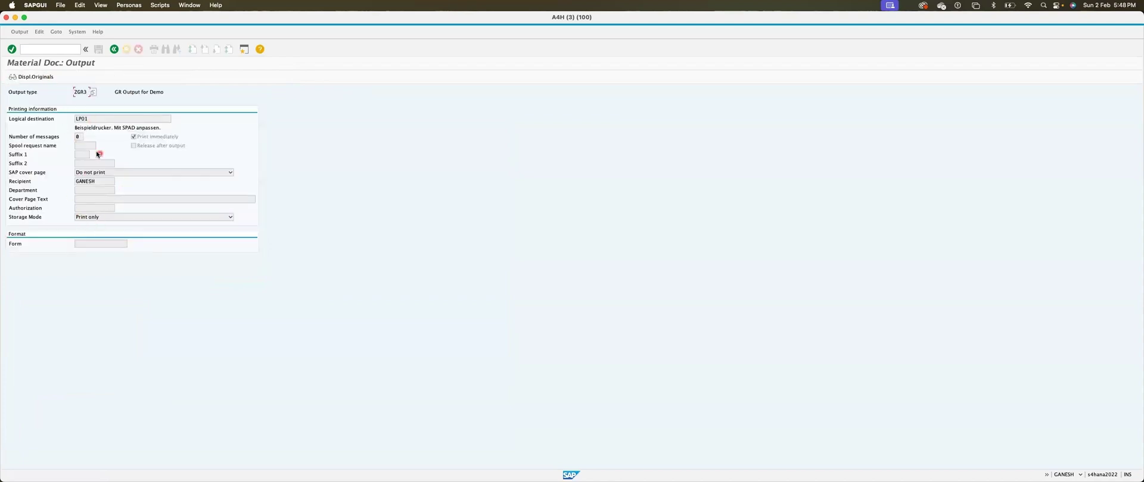
left_click(114, 49)
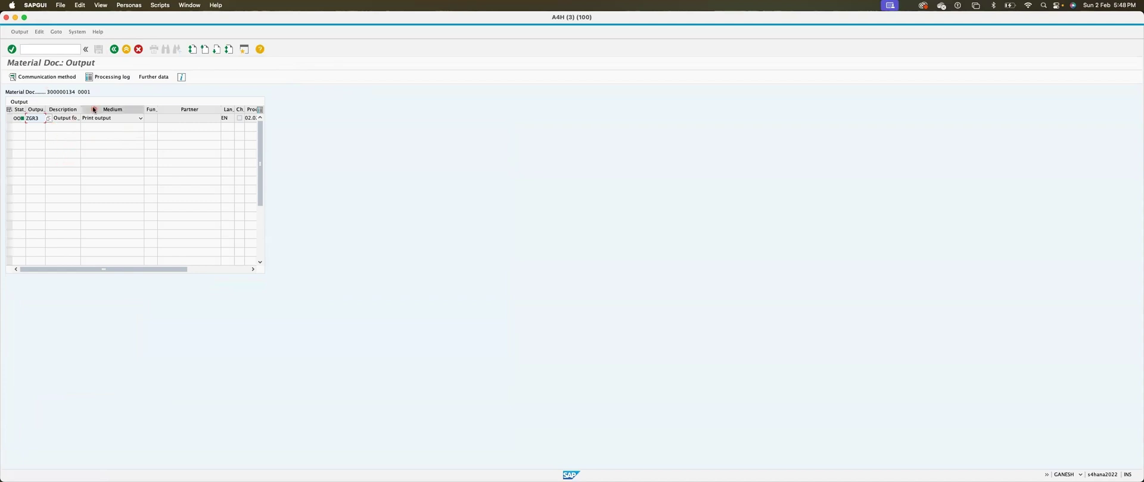
Open transaction MB90 and enter ZGR3 as the output type for the posted material document.
left_click(53, 49)
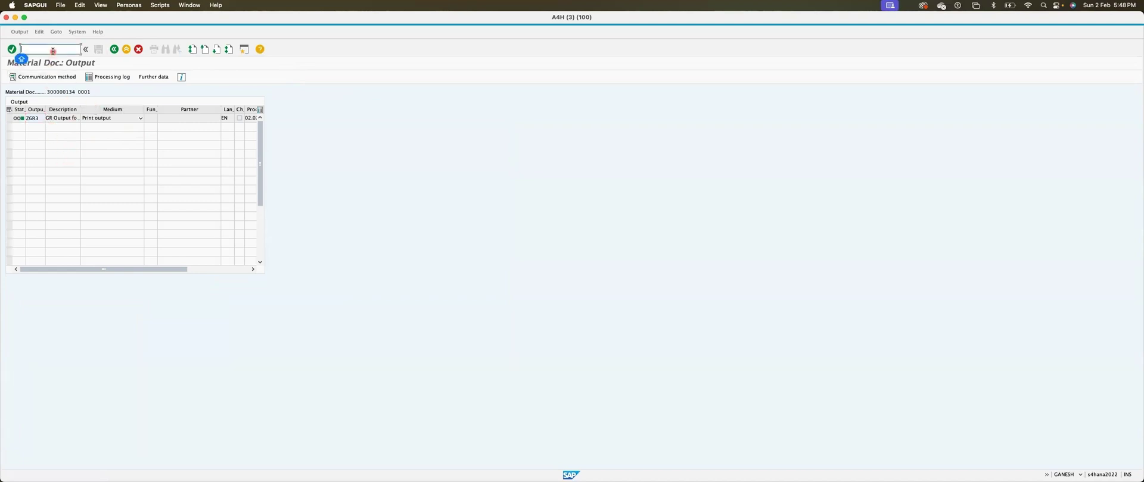
type("/NMB90")
key("Return")
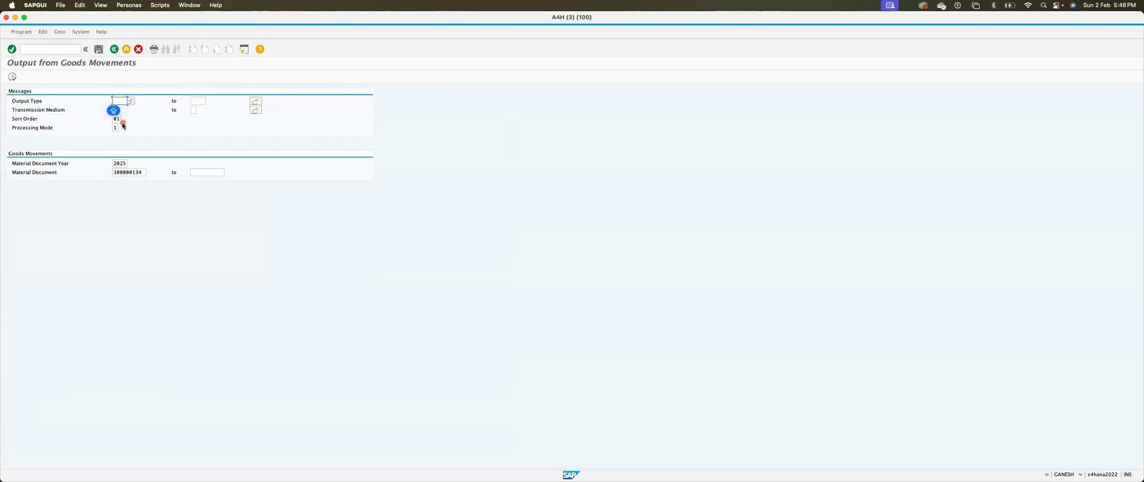
type("ZGR3")
key("Tab")
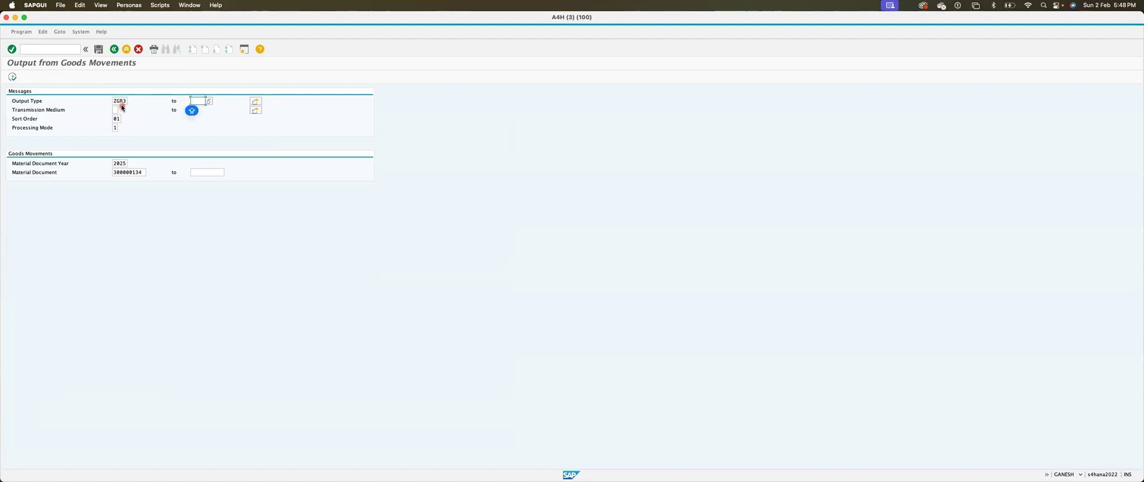
left_click(142, 174)
Set the processing mode to 2, Repeat Processing.
left_click(114, 127)
left_click(123, 128)
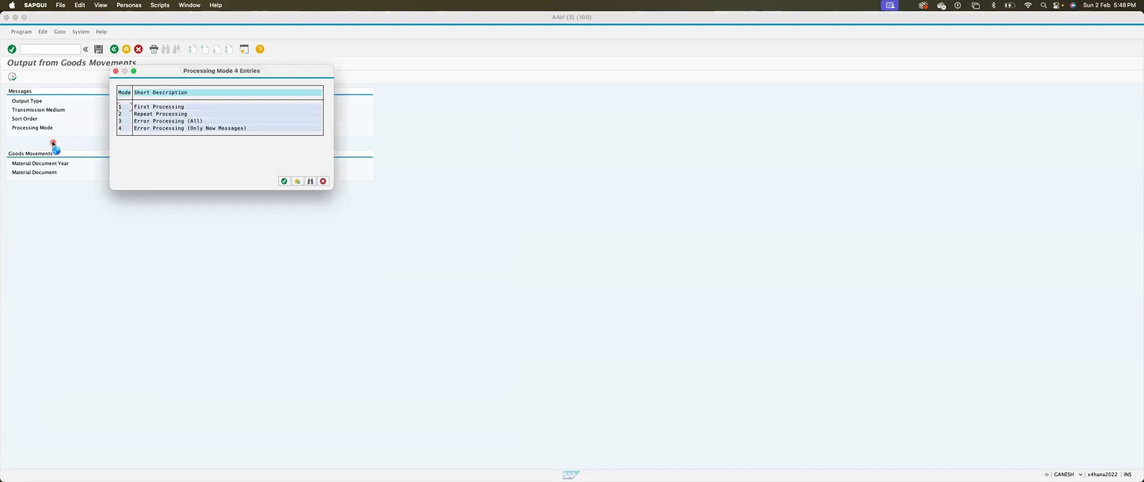
left_click_drag(160, 77, 410, 97)
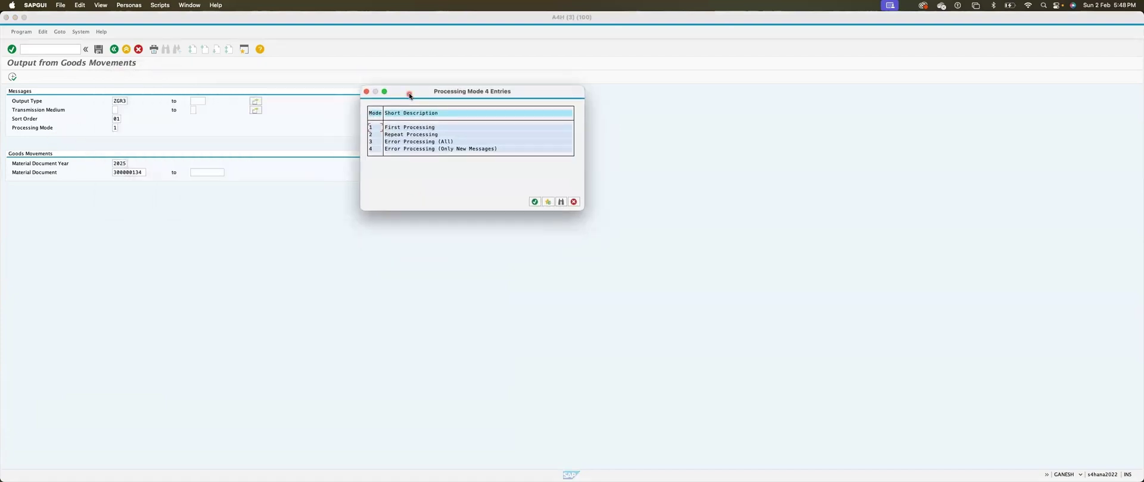
double_click(398, 137)
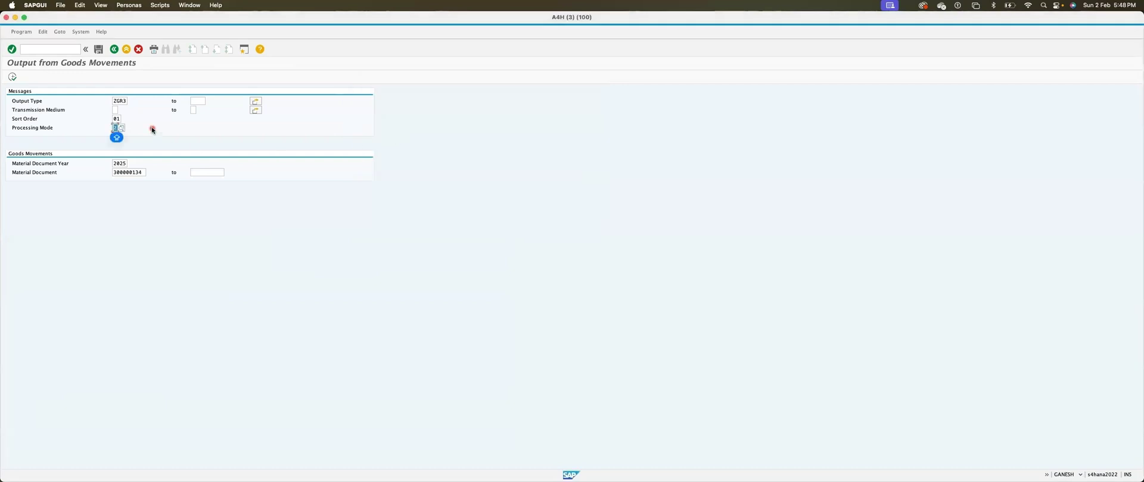
Keep sort order 01, leave the transmission medium blank, and execute the output selection.
left_click(124, 120)
left_click(128, 120)
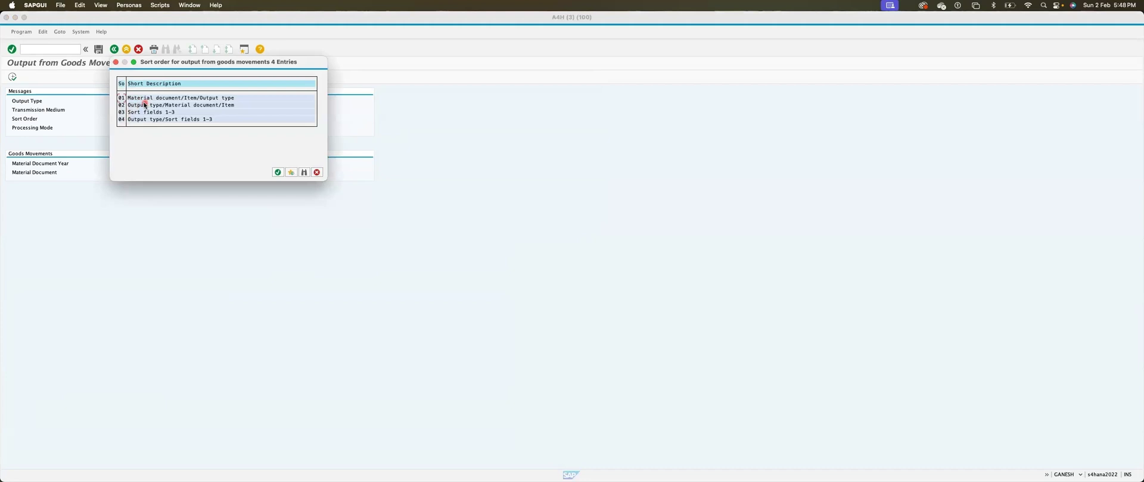
left_click(277, 172)
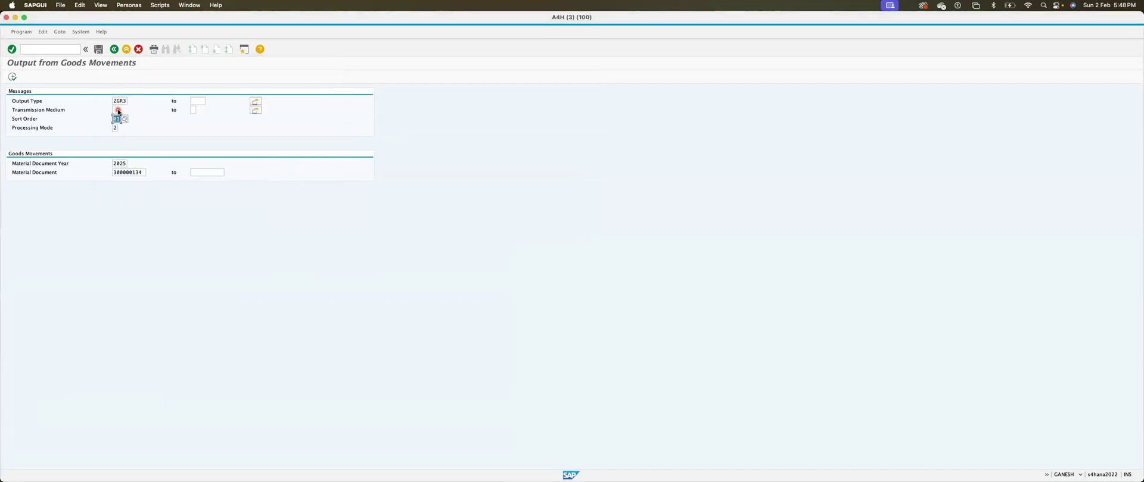
left_click(118, 111)
left_click(124, 111)
double_click(148, 90)
left_click(12, 77)
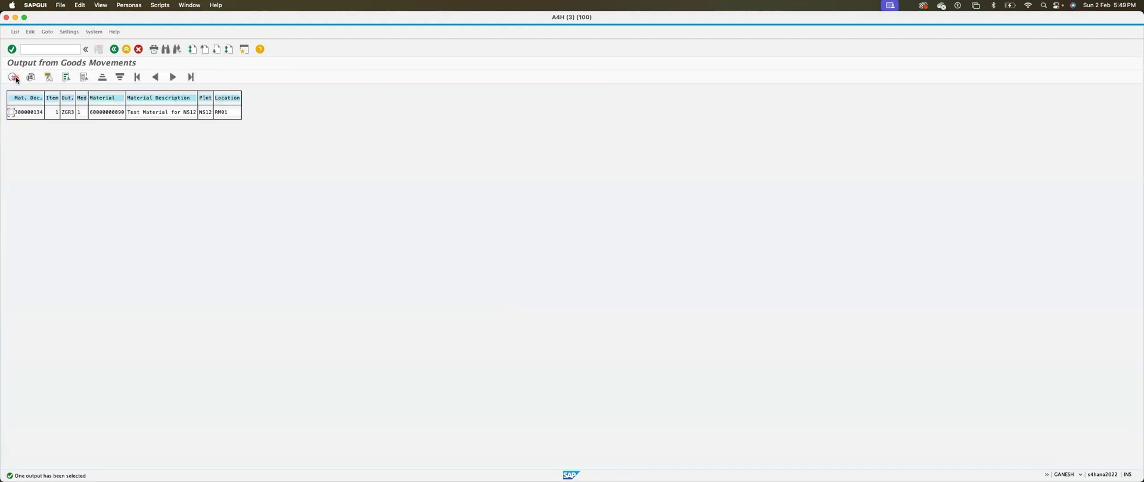
Select the ZGR3 output line, view its print preview, and return to the output list.
left_click(11, 113)
left_click(32, 78)
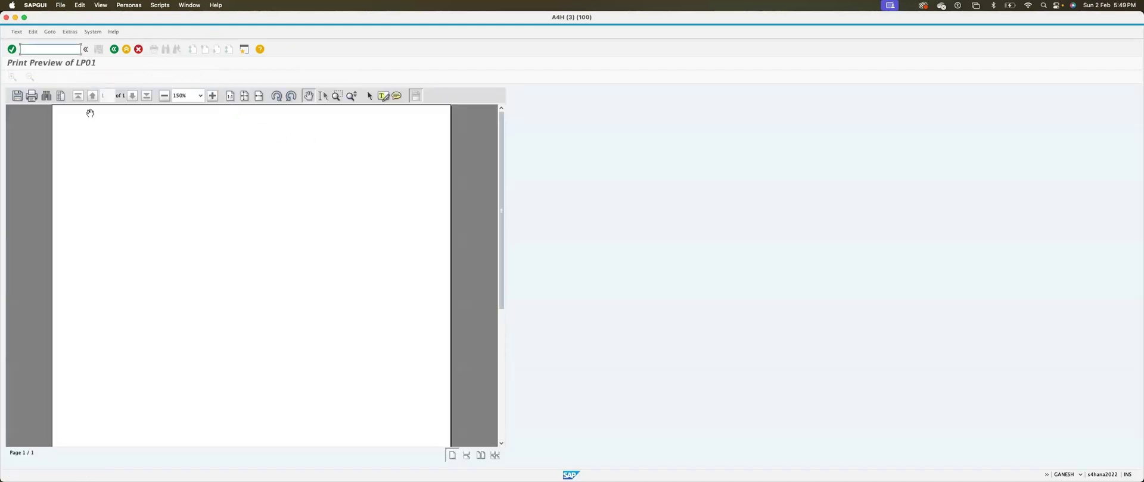
left_click(114, 49)
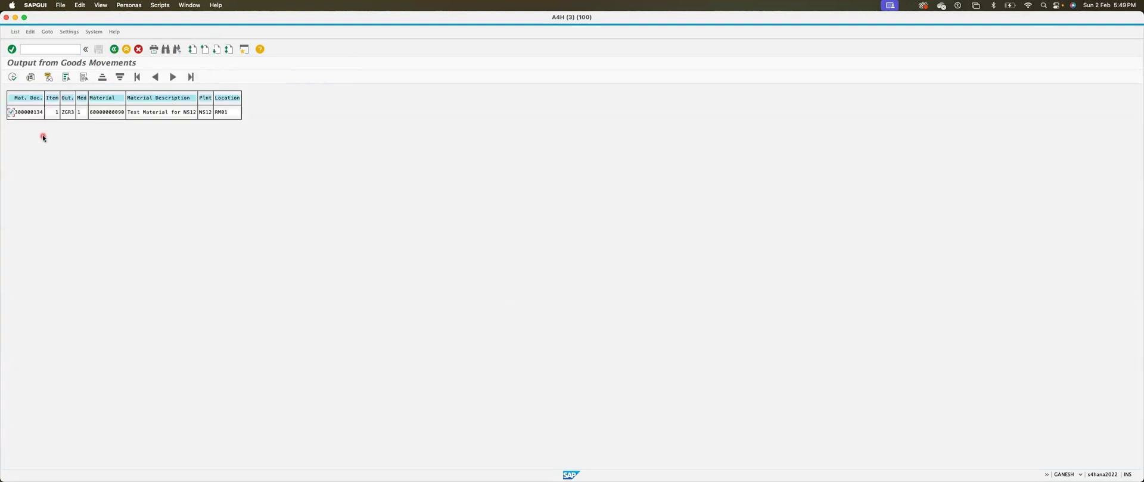
Process the selected ZGR3 output and check its processing log.
left_click(12, 78)
left_click(36, 113)
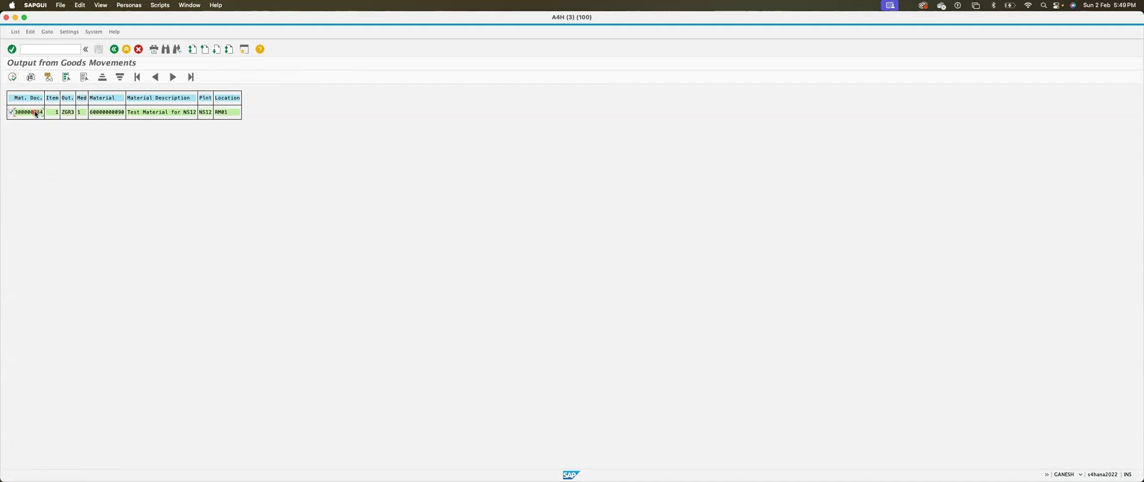
left_click(49, 79)
left_click(49, 79)
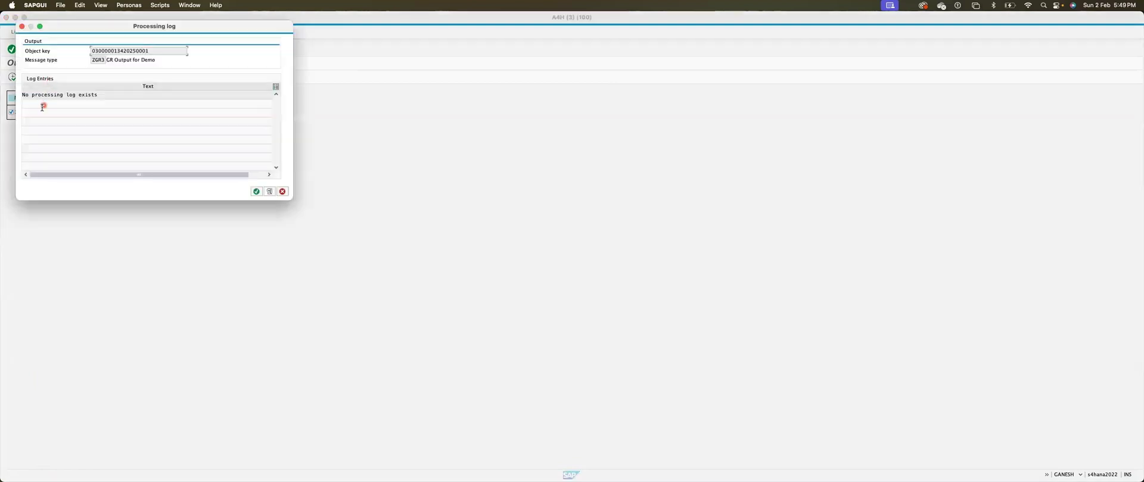
left_click(282, 191)
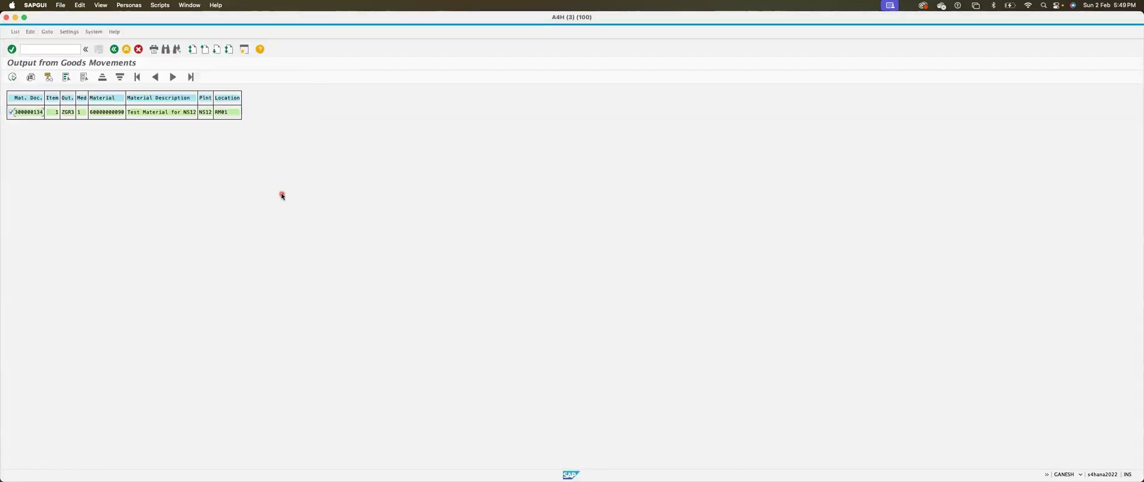
Open transaction MIGO and display the posted material document again.
left_click(40, 49)
type("/NMB")
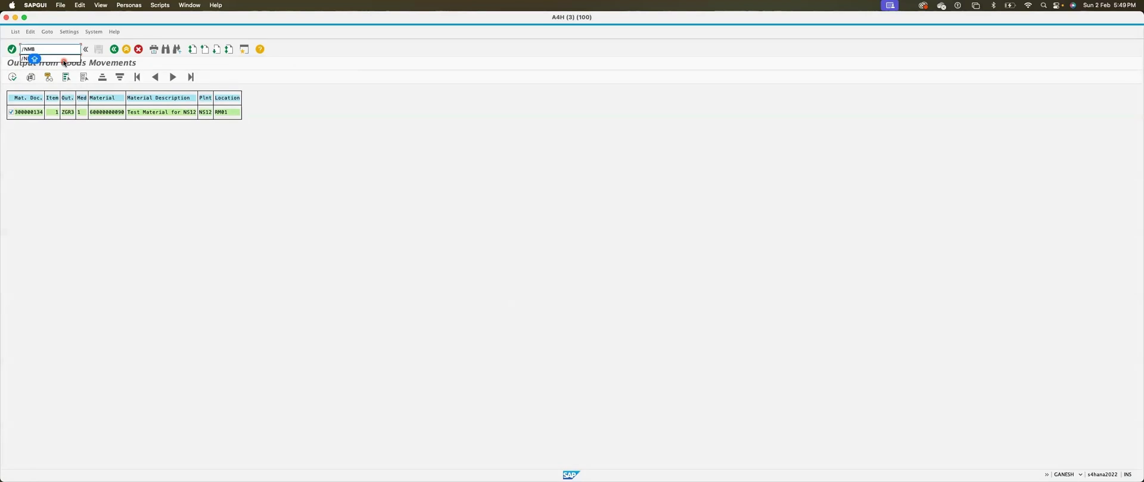
key("Down")
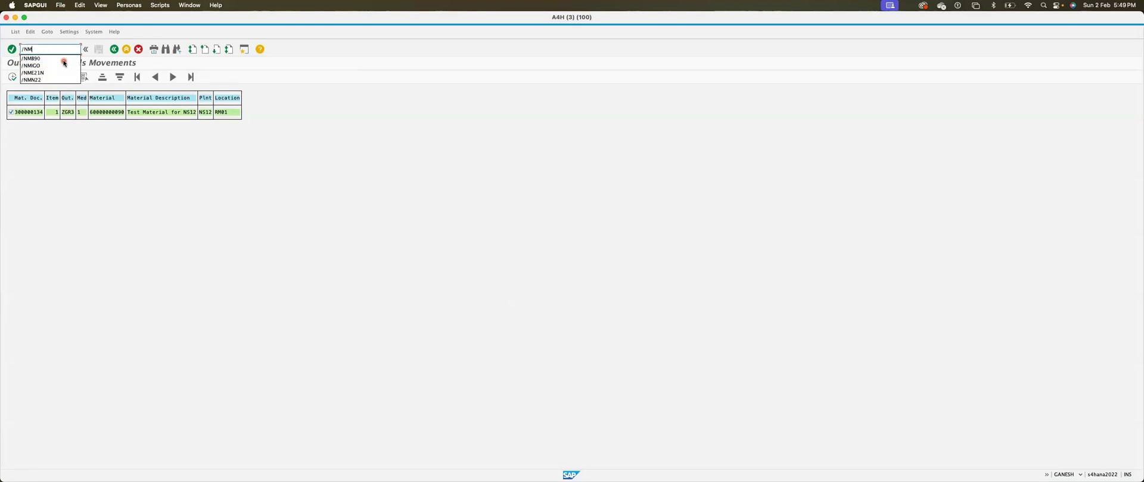
type("IOG")
key("Return")
type("MIGO")
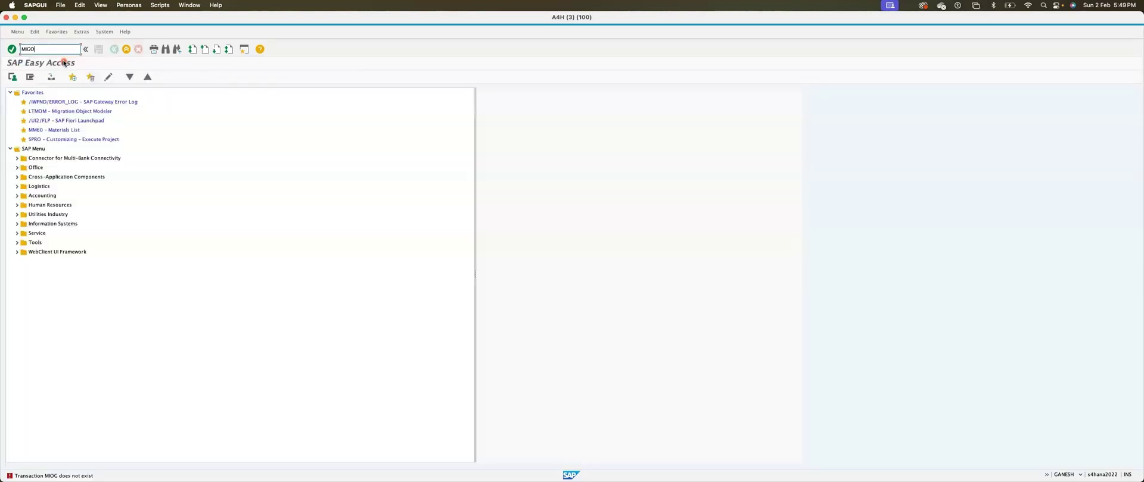
key("Return")
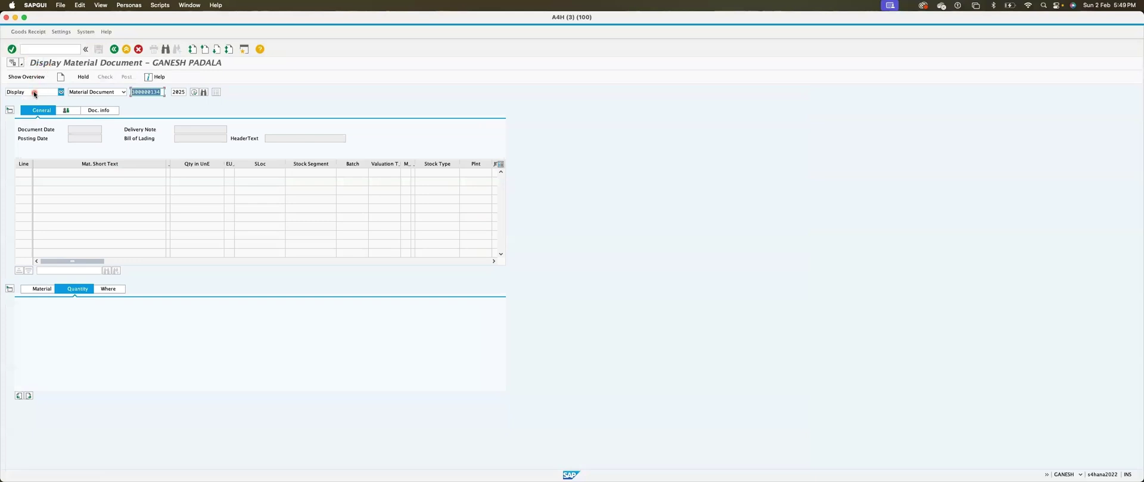
left_click(35, 91)
left_click(159, 92)
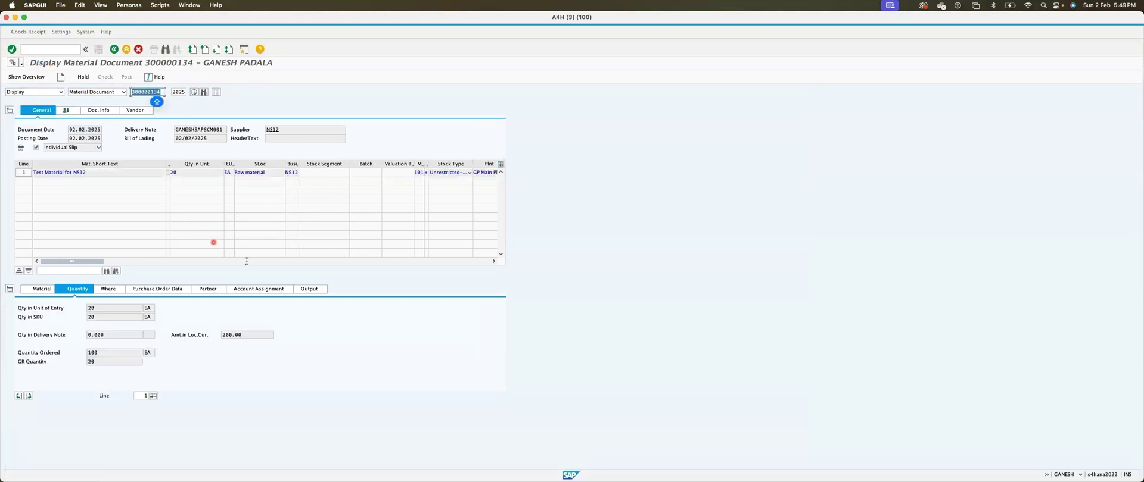
Display the item's outputs and compare the processing times of the ZGR3 entries.
left_click(307, 290)
left_click(117, 307)
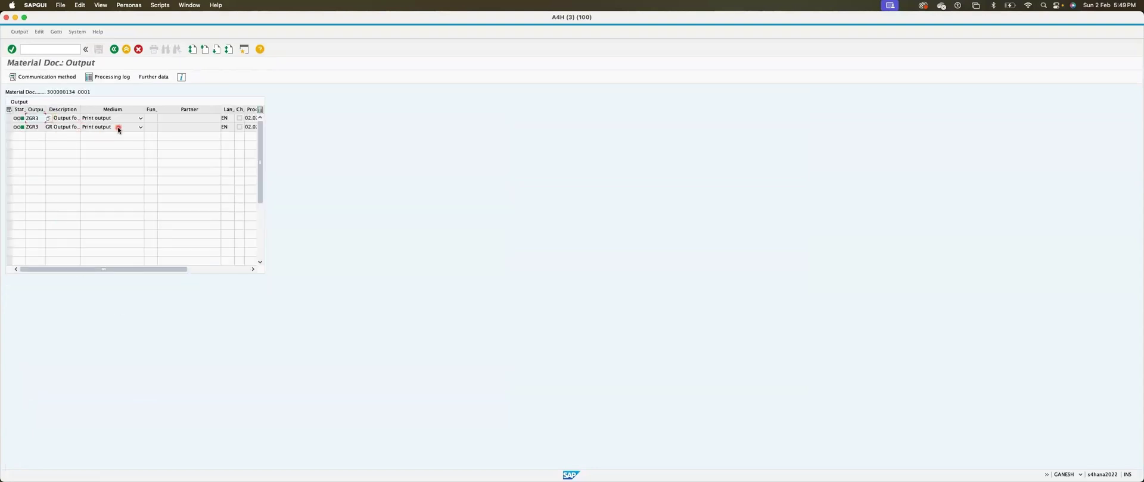
left_click_drag(174, 272, 276, 271)
left_click(199, 127)
left_click(202, 119)
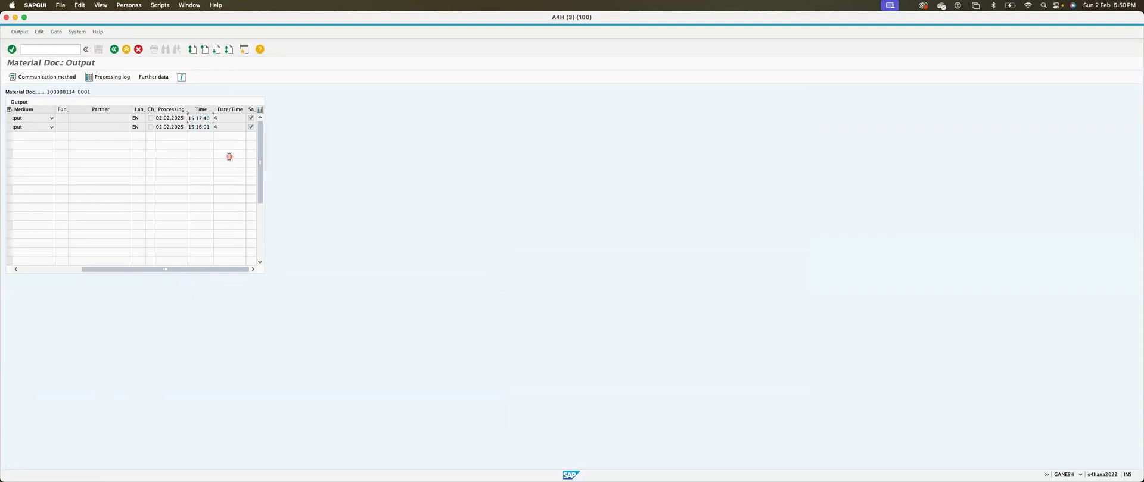